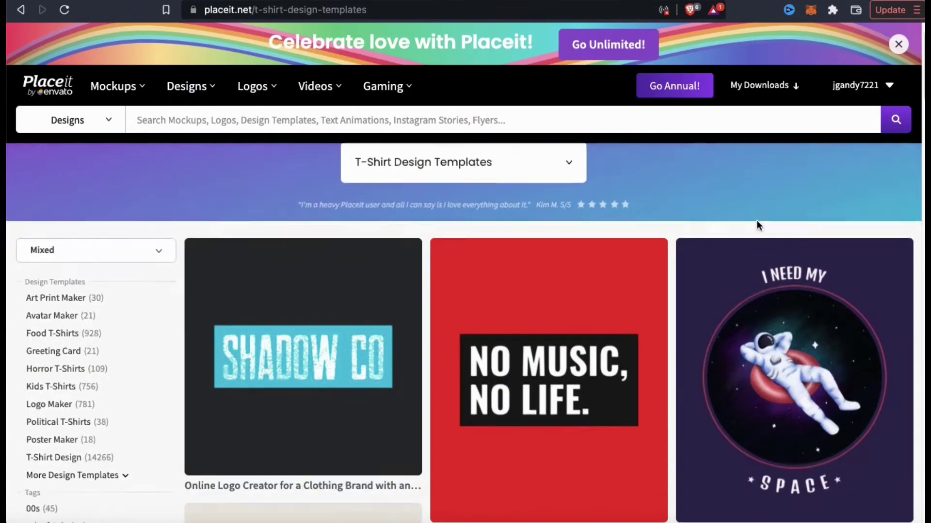
Step: Go to page 7 of the T-Shirt Design Templates grid
{"action": "scroll", "coordinate": [685, 220], "scroll_direction": "down", "scroll_amount": 18}
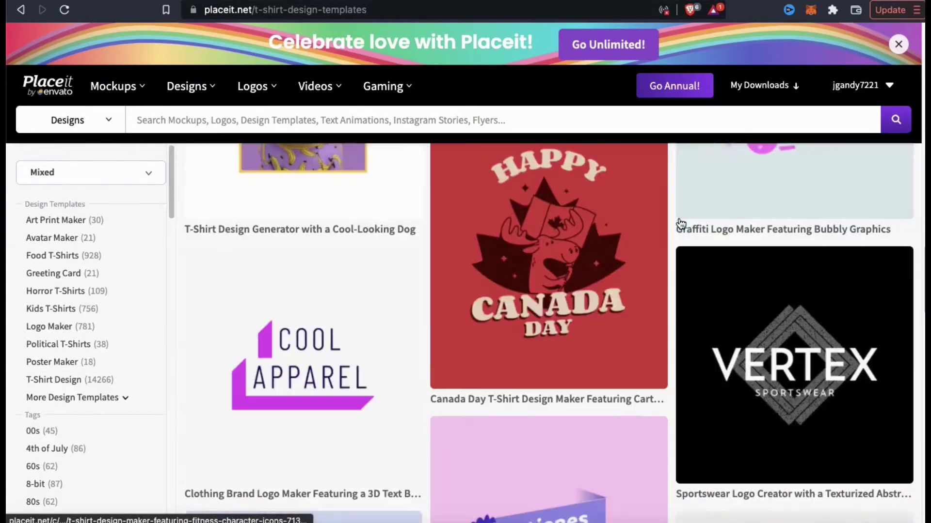
Step: Open the Astro clothing brand logo template in the Placeit editor
{"action": "scroll", "coordinate": [681, 223], "scroll_direction": "down", "scroll_amount": 15}
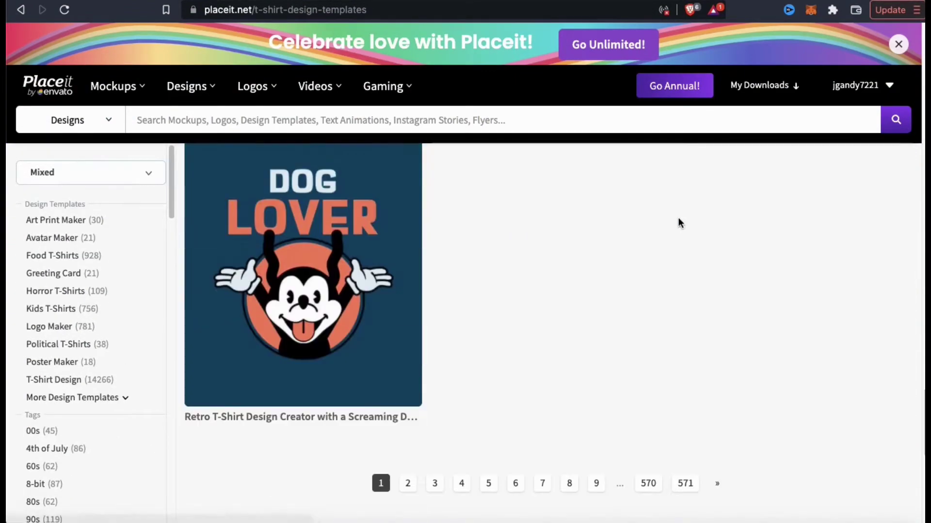
{"action": "left_click", "coordinate": [537, 489]}
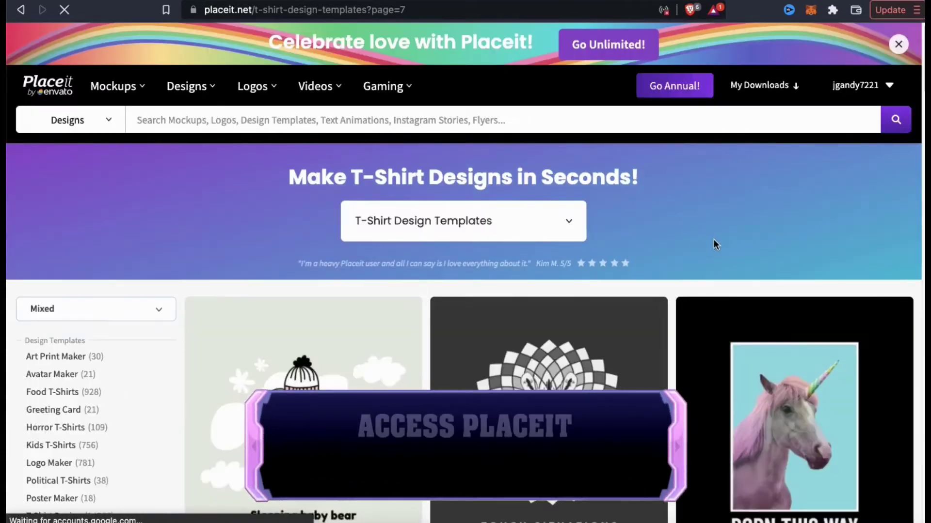
{"action": "scroll", "coordinate": [669, 251], "scroll_direction": "down", "scroll_amount": 12}
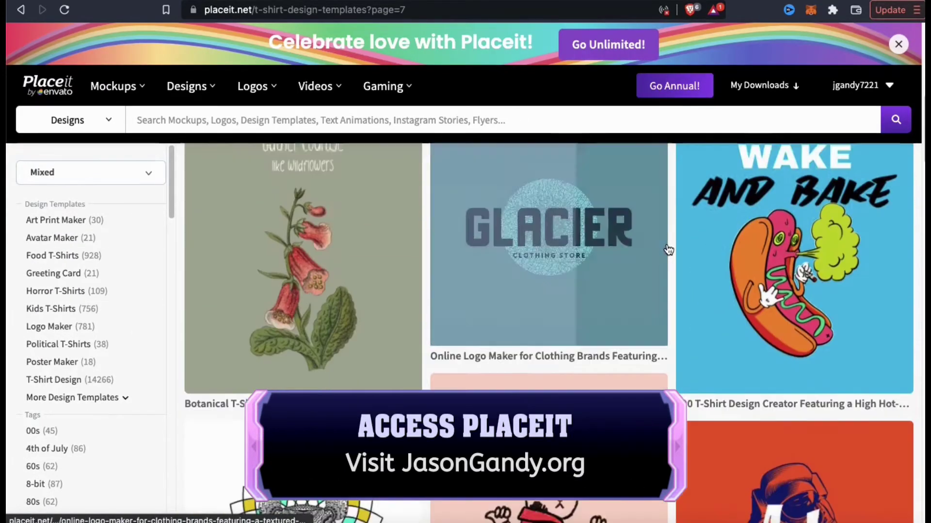
{"action": "scroll", "coordinate": [677, 251], "scroll_direction": "down", "scroll_amount": 4}
{"action": "scroll", "coordinate": [677, 245], "scroll_direction": "up", "scroll_amount": 5}
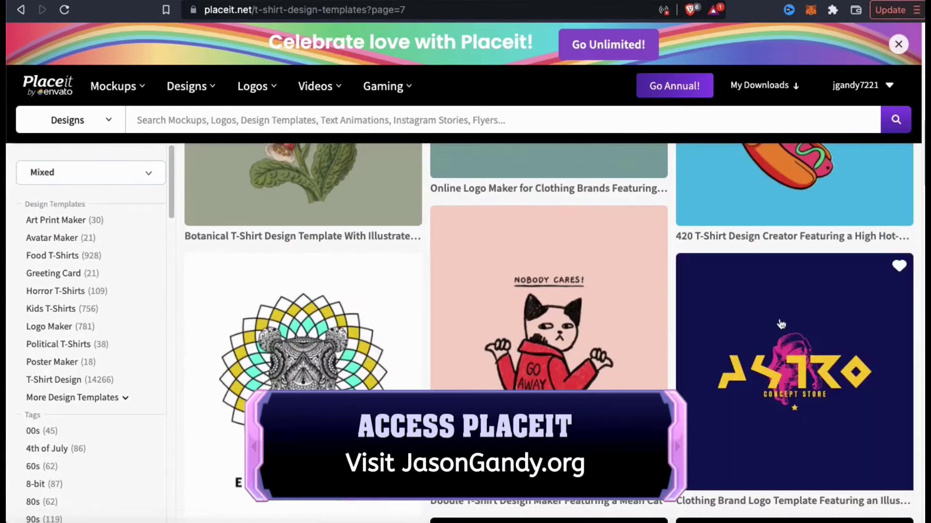
{"action": "left_click", "coordinate": [786, 338]}
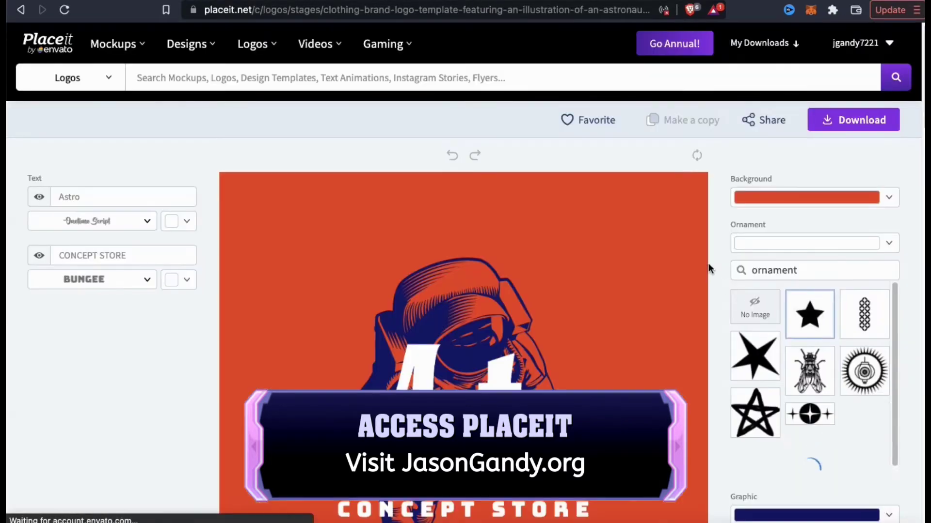
Step: Change the logo text to 'Create' and use the star-hexagon graphic
{"action": "scroll", "coordinate": [713, 257], "scroll_direction": "down", "scroll_amount": 1}
{"action": "scroll", "coordinate": [718, 252], "scroll_direction": "down", "scroll_amount": 3}
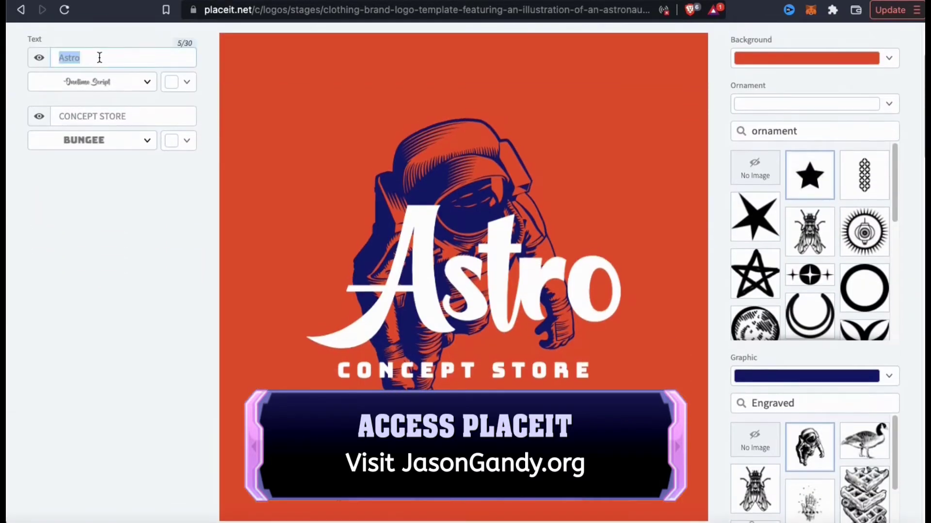
{"action": "type", "text": "Create"}
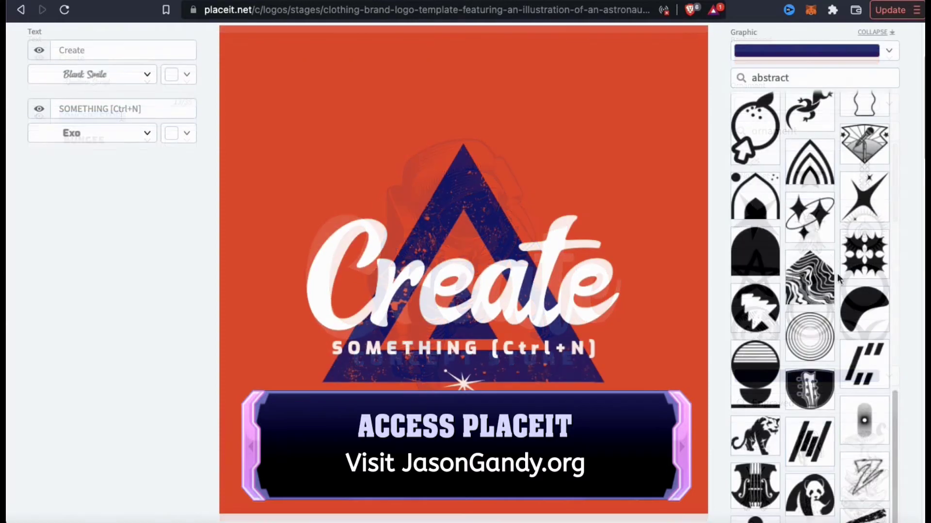
{"action": "left_click", "coordinate": [818, 331]}
{"action": "scroll", "coordinate": [824, 301], "scroll_direction": "down", "scroll_amount": 7}
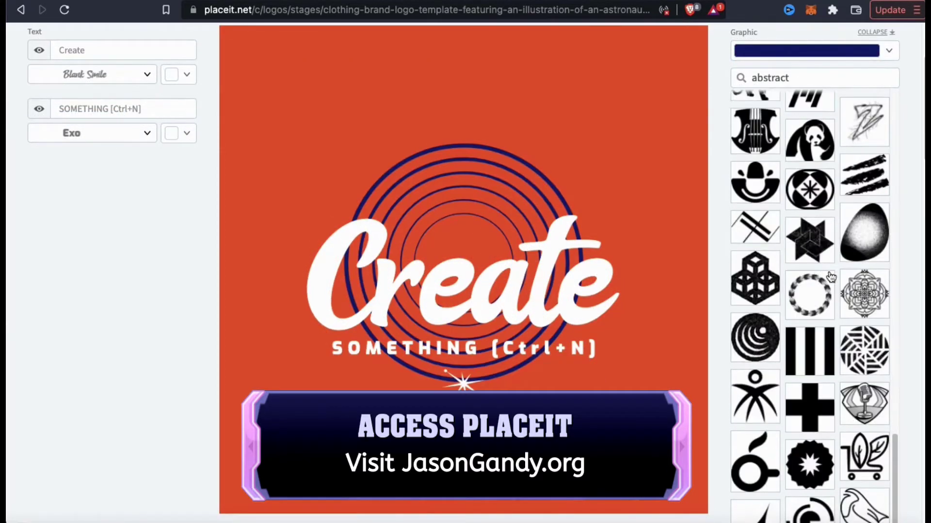
{"action": "left_click", "coordinate": [818, 249]}
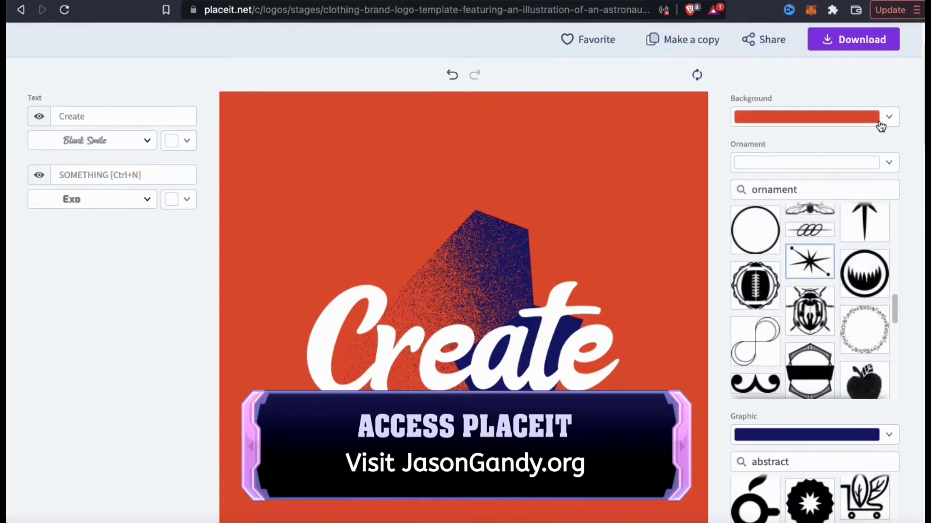
Step: Make the logo background transparent
{"action": "left_click", "coordinate": [881, 126]}
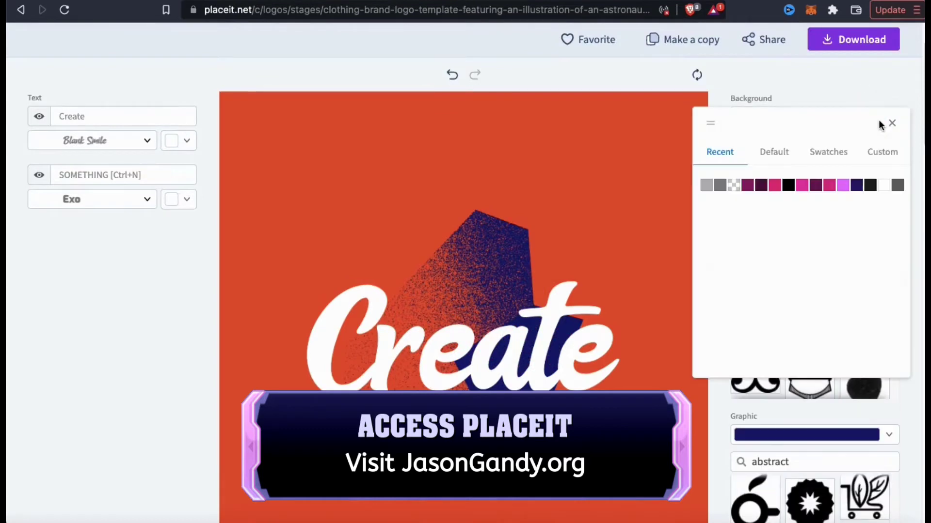
{"action": "left_click", "coordinate": [735, 185]}
{"action": "left_click", "coordinate": [765, 83]}
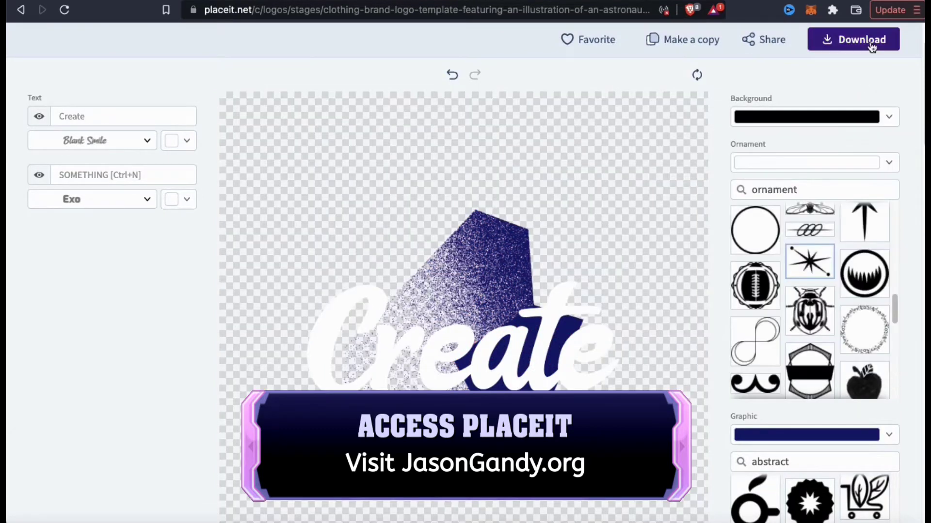
Step: Download the finished logo and open the PNG file
{"action": "left_click", "coordinate": [872, 47]}
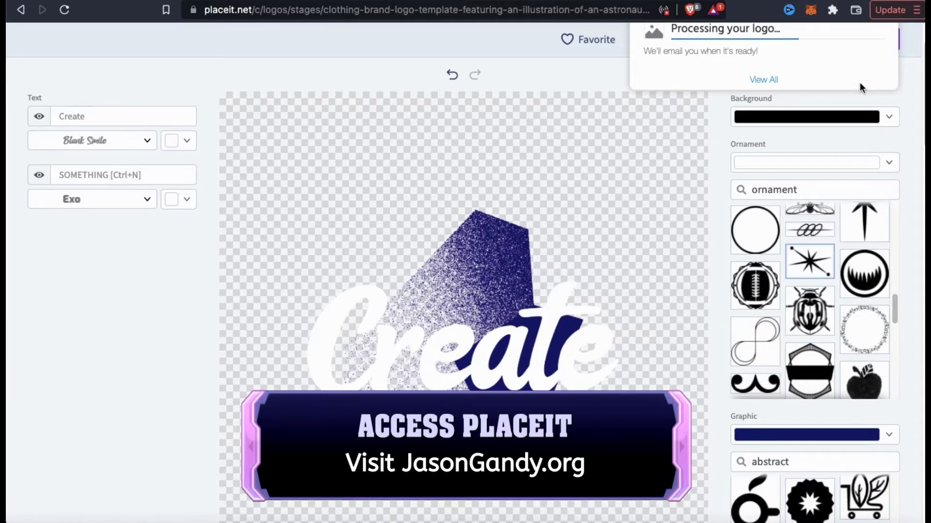
{"action": "left_click", "coordinate": [776, 30]}
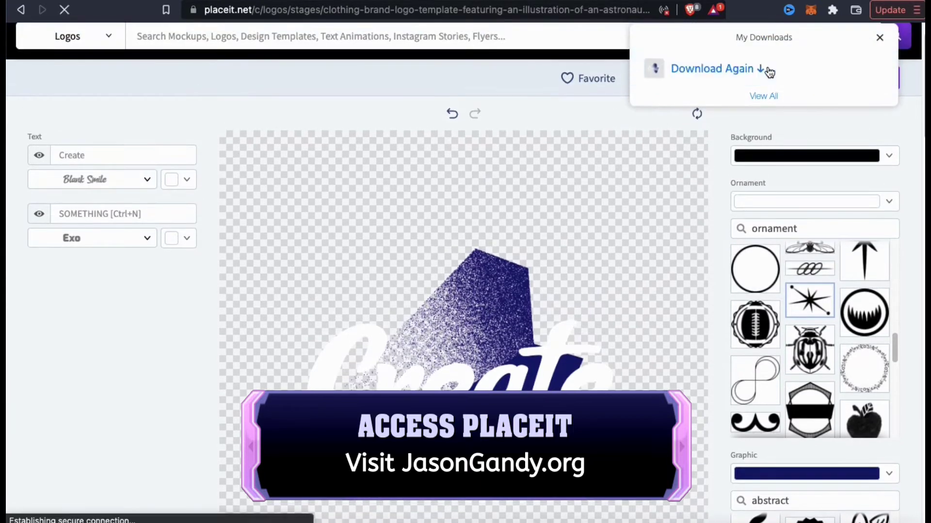
{"action": "left_click", "coordinate": [153, 508]}
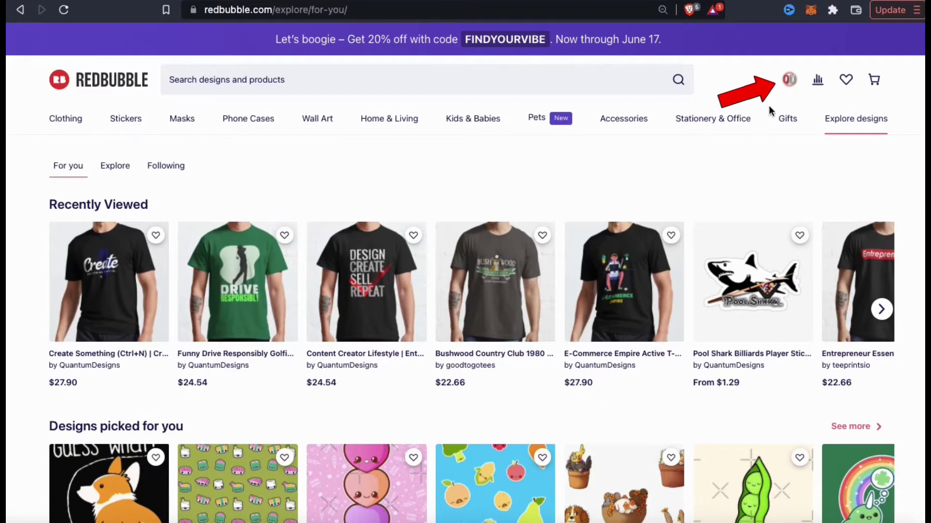
Step: Go to the QuantumDesigns shop page from the account menu
{"action": "left_click", "coordinate": [789, 80]}
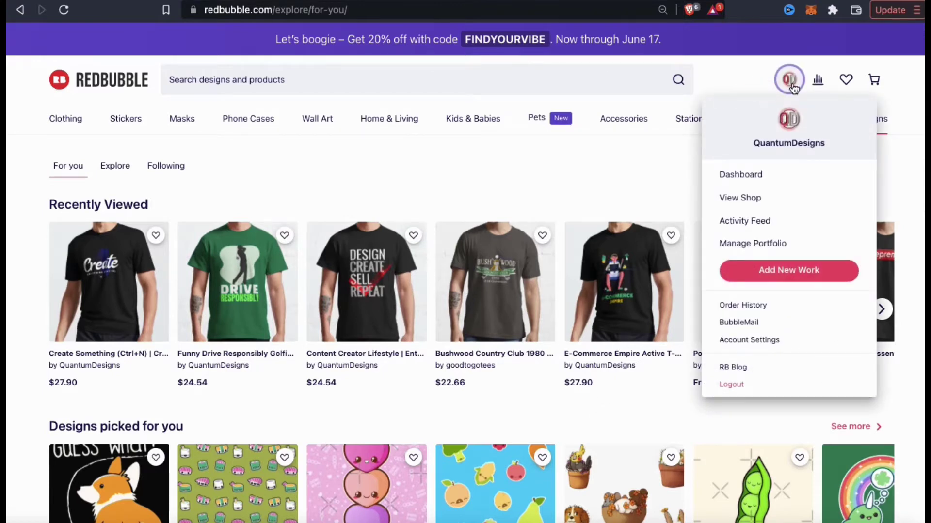
{"action": "left_click", "coordinate": [767, 202]}
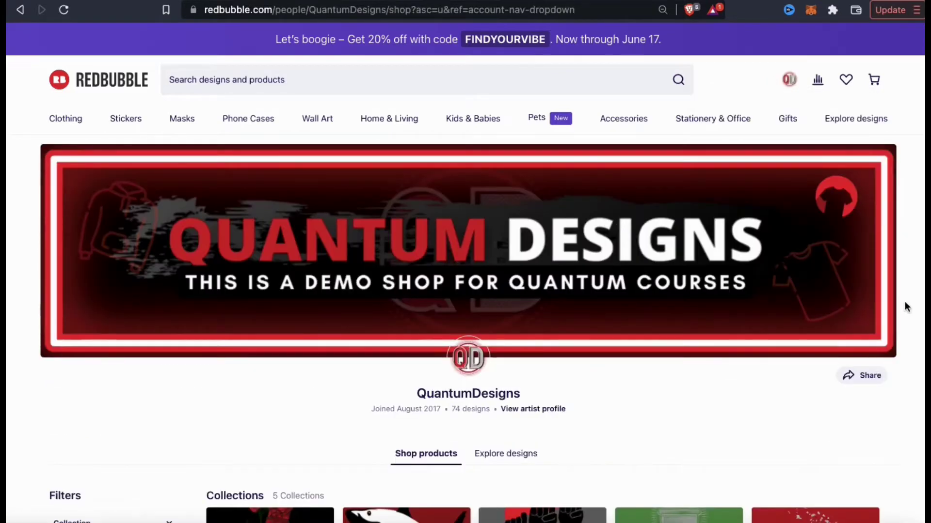
{"action": "scroll", "coordinate": [908, 307], "scroll_direction": "down", "scroll_amount": 5}
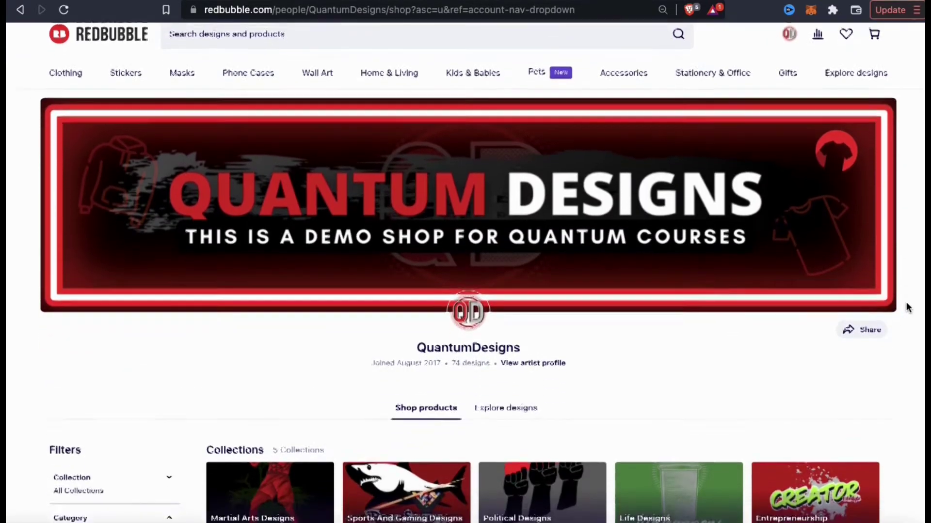
{"action": "scroll", "coordinate": [908, 308], "scroll_direction": "down", "scroll_amount": 3}
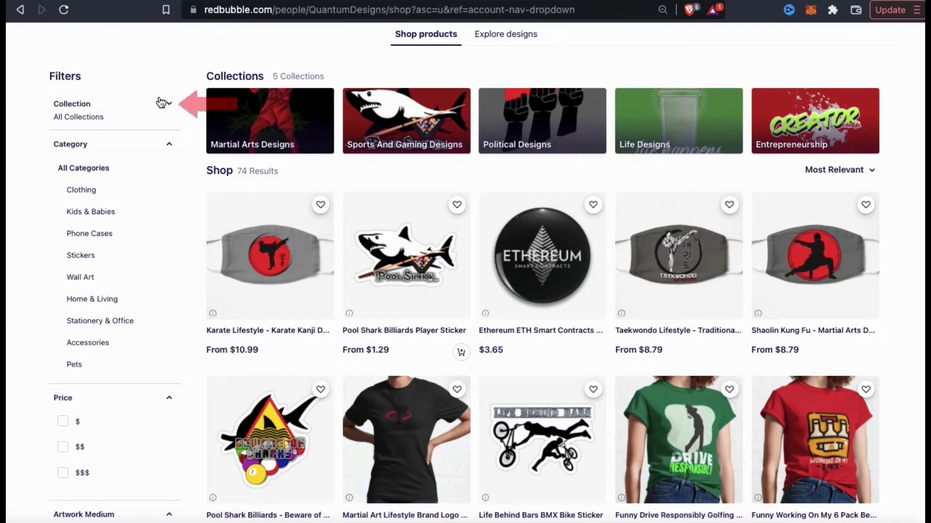
{"action": "left_click", "coordinate": [169, 106]}
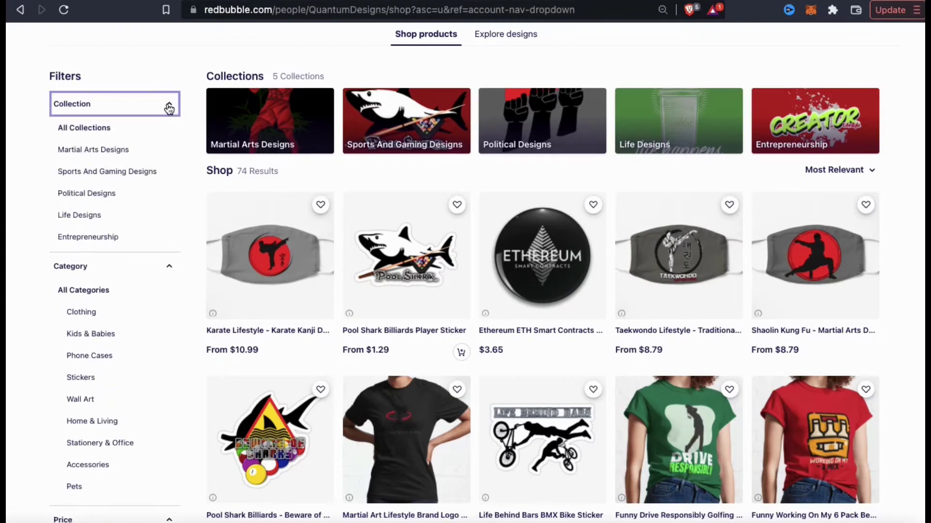
{"action": "left_click", "coordinate": [373, 127]}
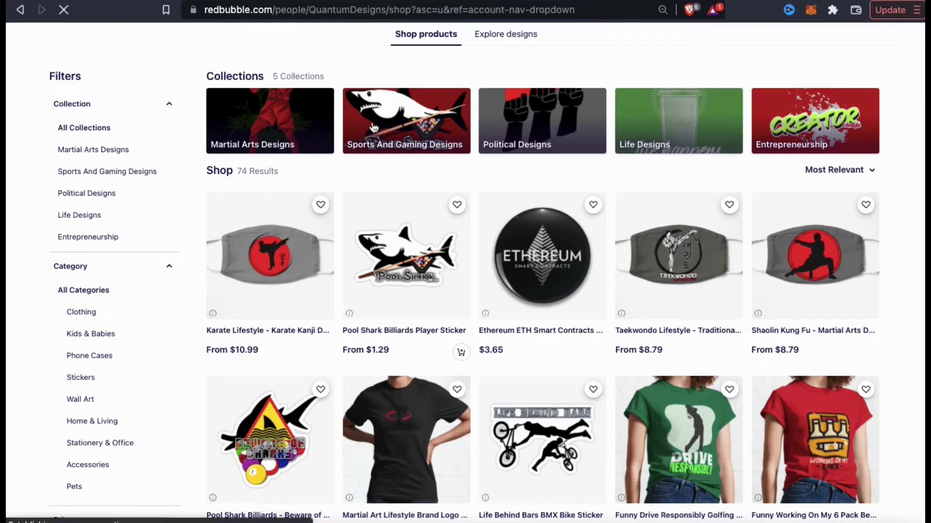
{"action": "scroll", "coordinate": [902, 301], "scroll_direction": "down", "scroll_amount": 3}
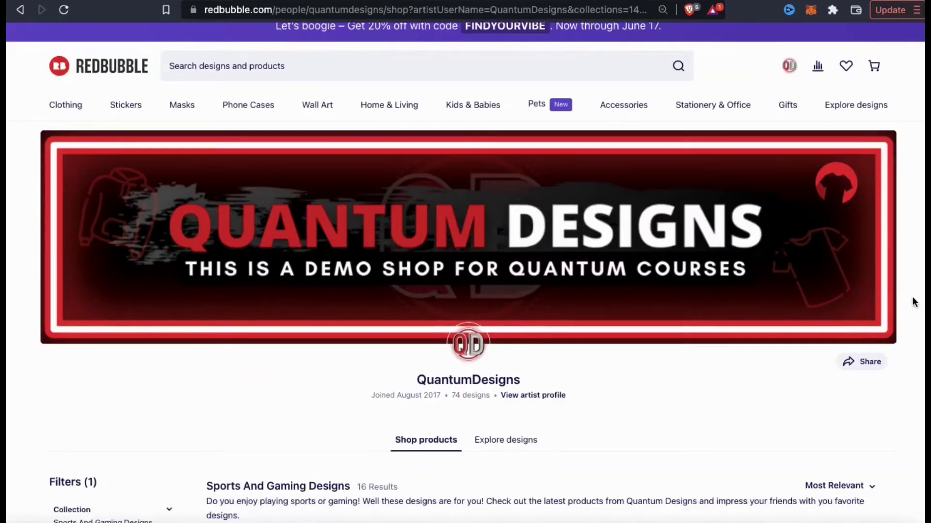
{"action": "scroll", "coordinate": [914, 302], "scroll_direction": "down", "scroll_amount": 5}
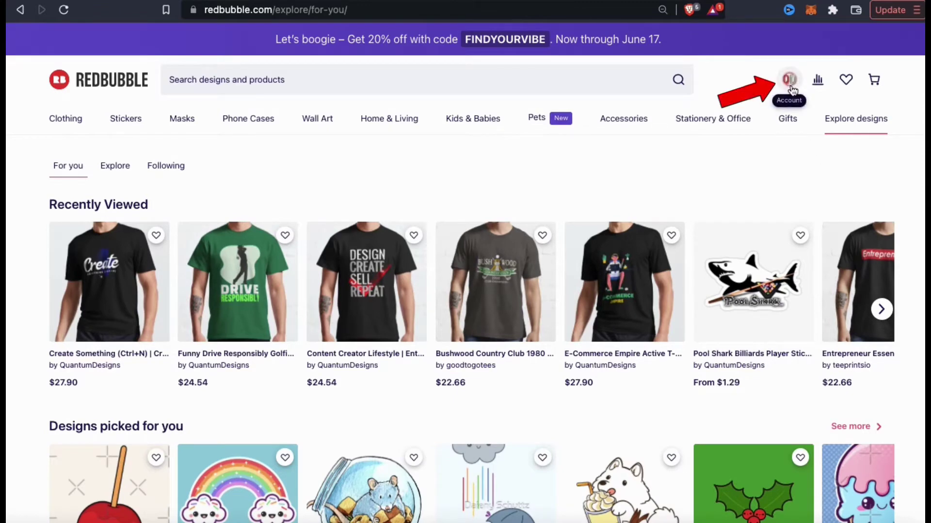
Step: In Manage Portfolio, select the Create, Be Bold, I'm A Designer and E-Commerce designs for a collection
{"action": "left_click", "coordinate": [789, 82]}
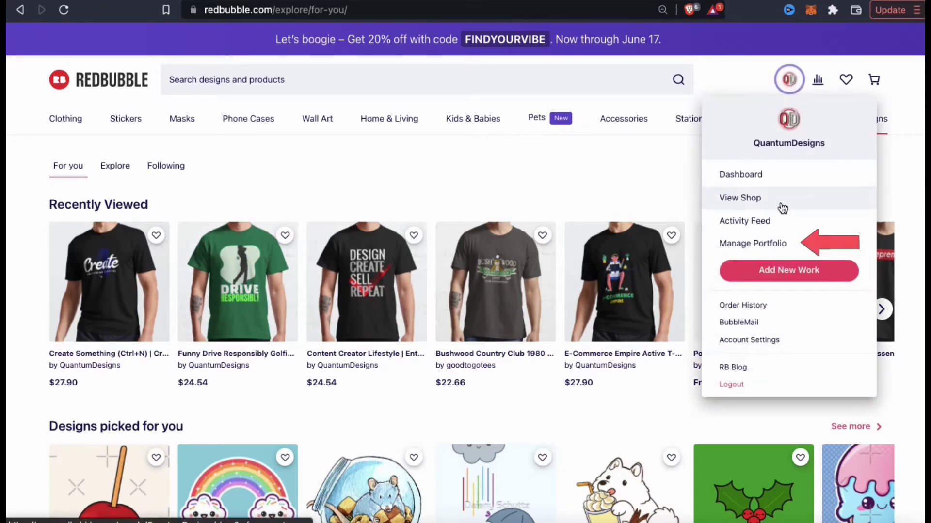
{"action": "left_click", "coordinate": [780, 246]}
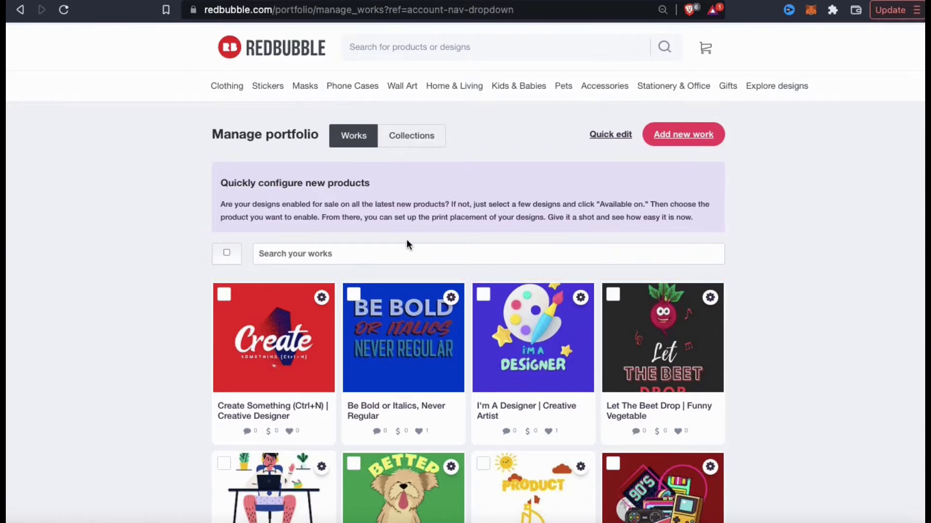
{"action": "left_click", "coordinate": [224, 295]}
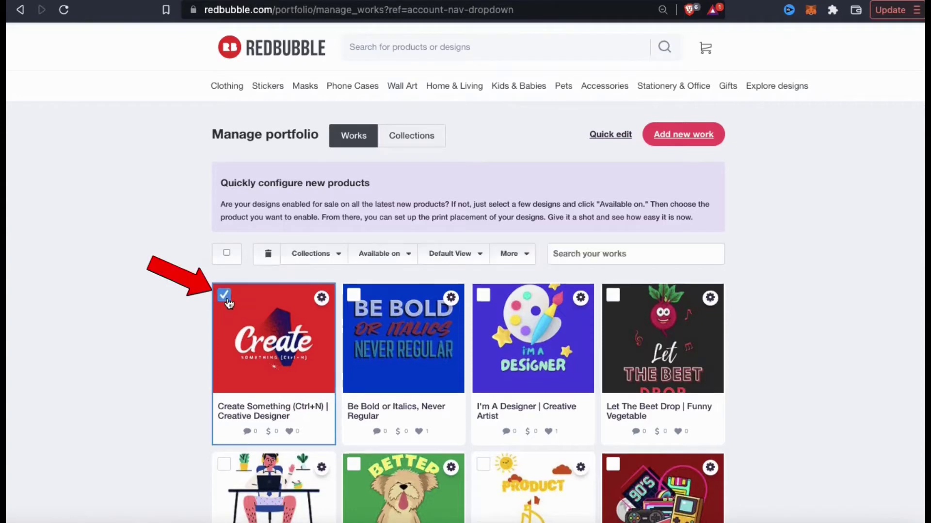
{"action": "left_click", "coordinate": [353, 295]}
{"action": "left_click", "coordinate": [484, 295]}
{"action": "left_click", "coordinate": [223, 464]}
{"action": "scroll", "coordinate": [442, 279], "scroll_direction": "down", "scroll_amount": 1}
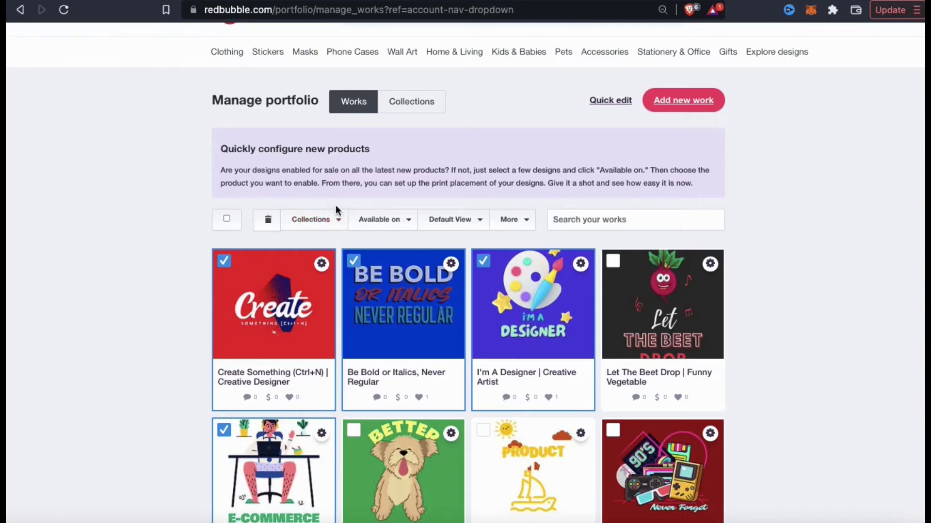
{"action": "left_click", "coordinate": [340, 223]}
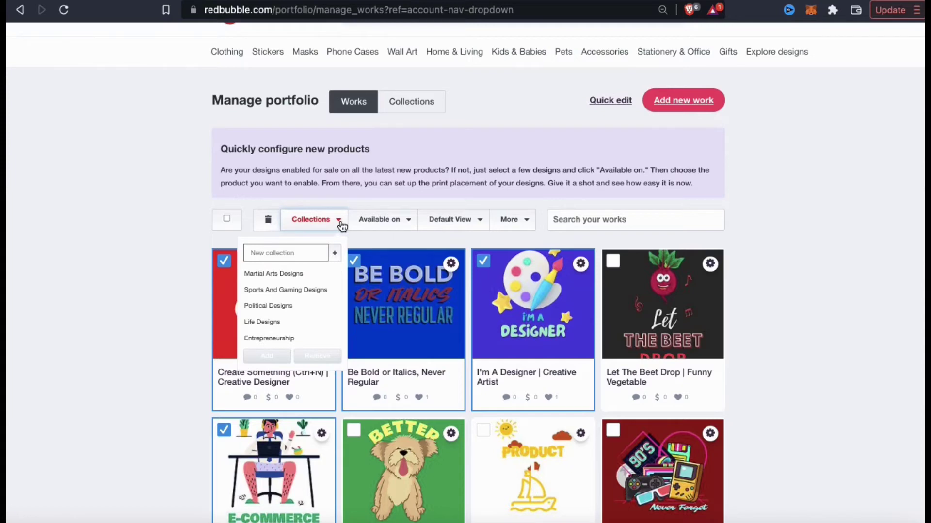
Step: Create a 'Content Creators' collection and add the selected works to it
{"action": "left_click", "coordinate": [311, 251]}
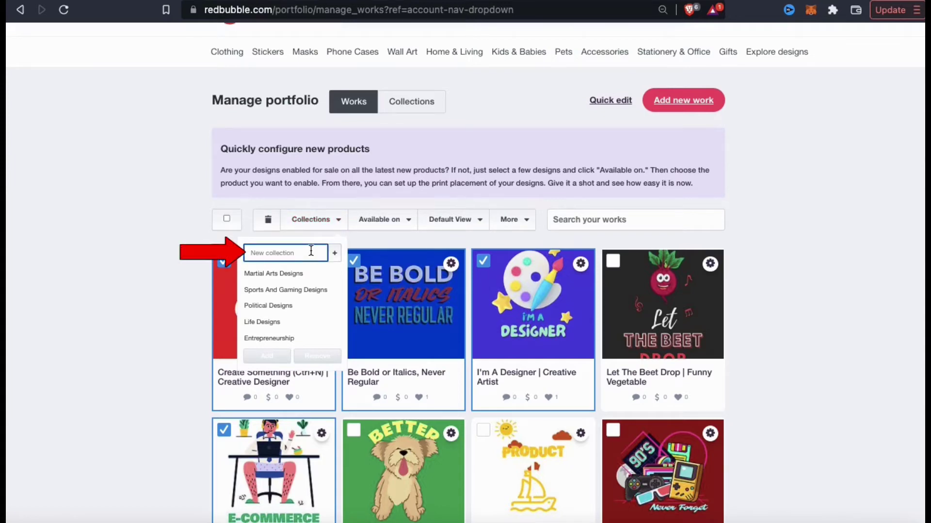
{"action": "type", "text": "Con"}
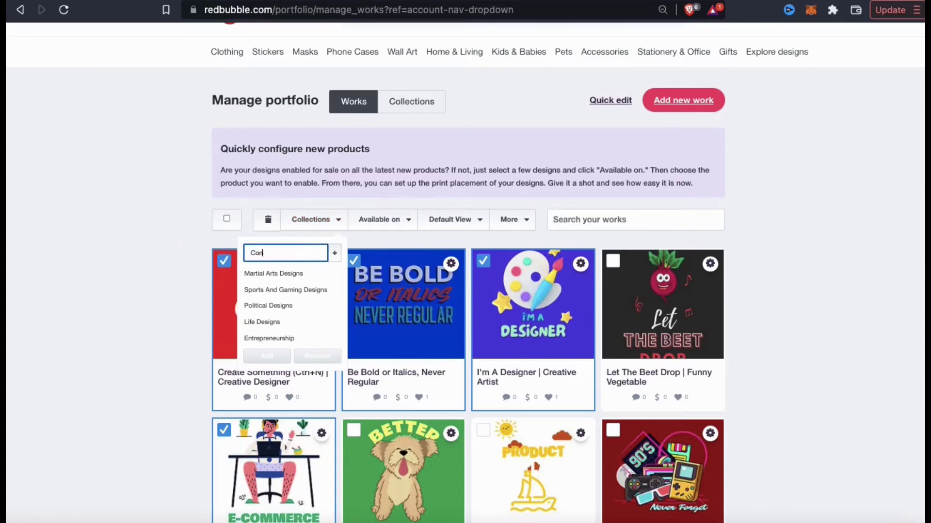
{"action": "type", "text": "tent Creators"}
{"action": "left_click", "coordinate": [335, 254]}
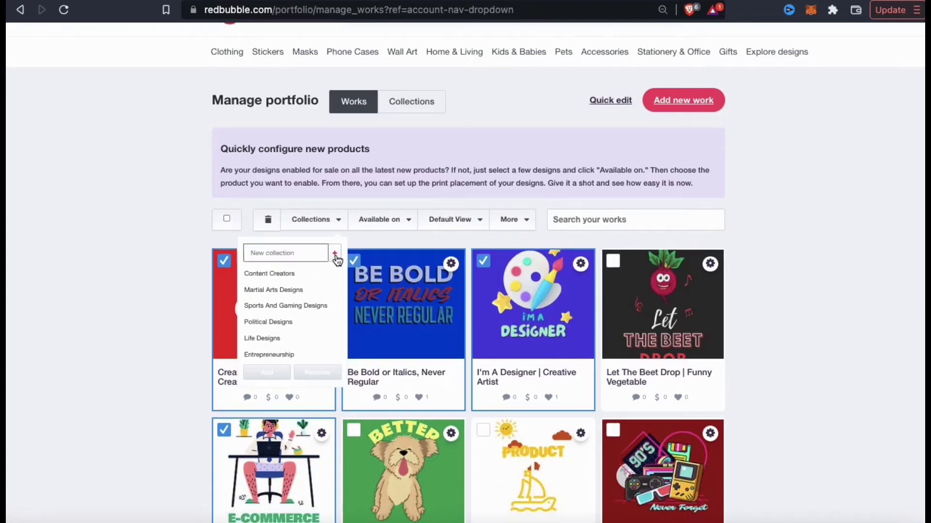
{"action": "left_click", "coordinate": [310, 275]}
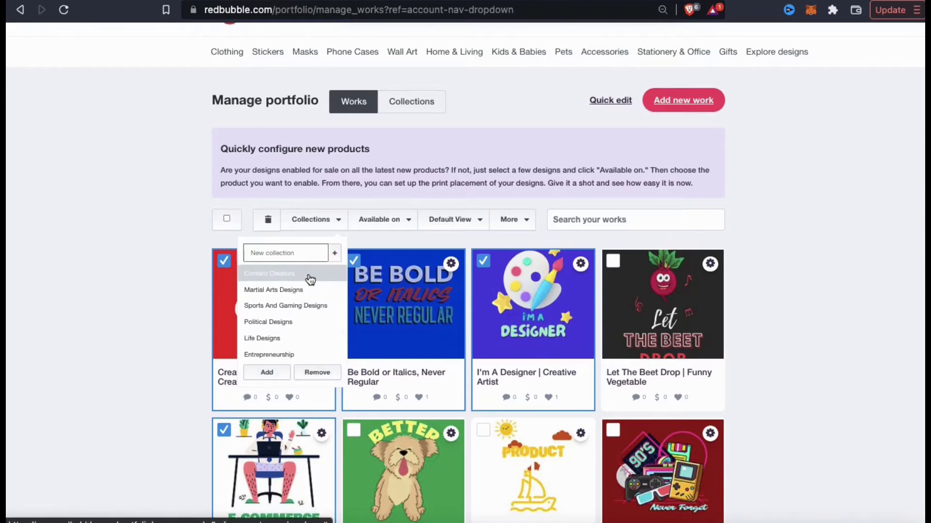
{"action": "left_click", "coordinate": [284, 378]}
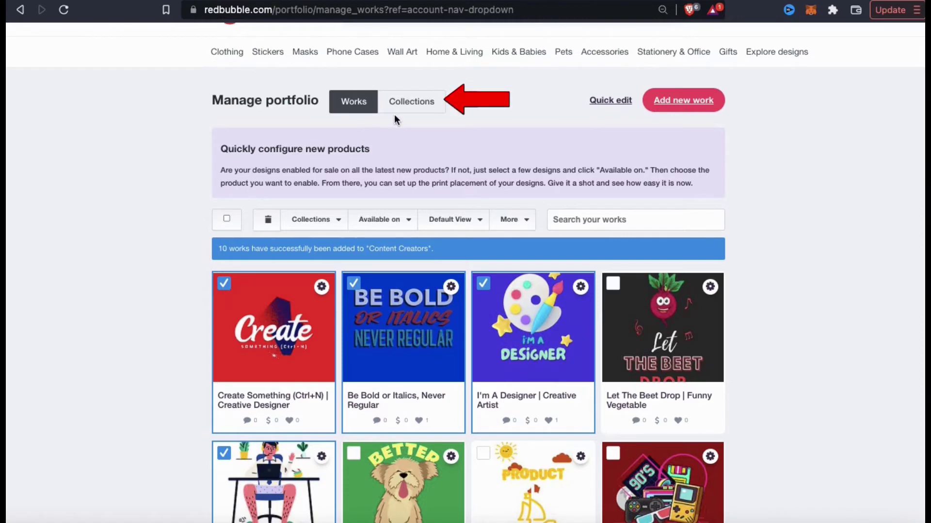
Step: Show the Collections tab listing Martial Arts, Sports And Gaming and other collections
{"action": "left_click", "coordinate": [419, 112]}
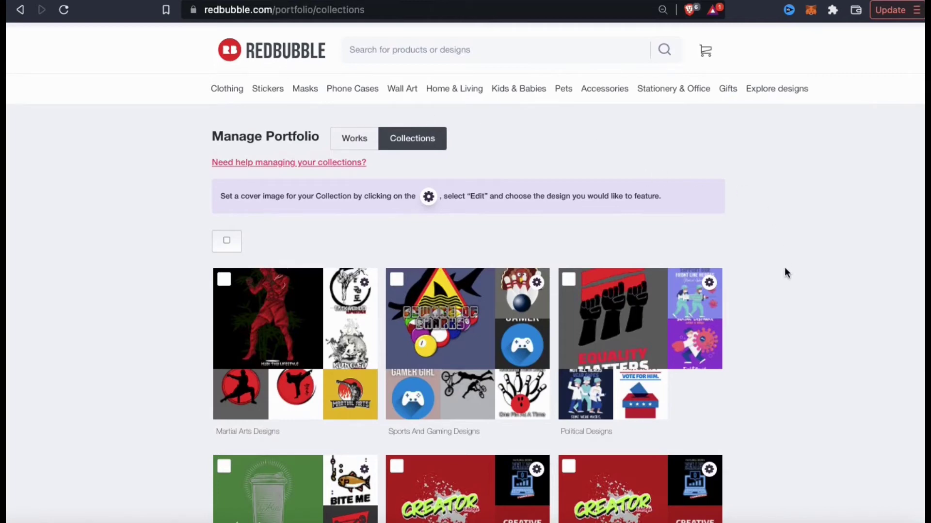
Step: Drag the Content Creators tile into the first slot, ahead of Martial Arts Designs
{"action": "scroll", "coordinate": [786, 272], "scroll_direction": "down", "scroll_amount": 3}
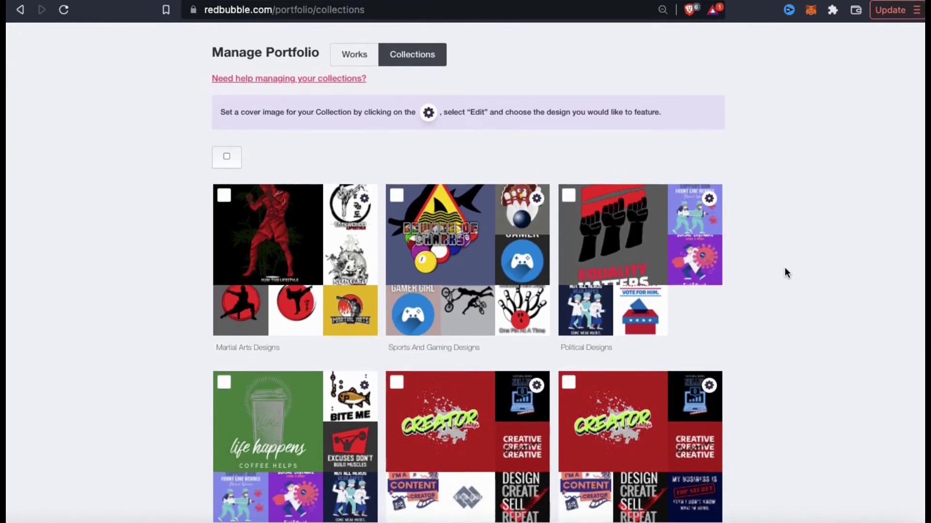
{"action": "scroll", "coordinate": [786, 271], "scroll_direction": "down", "scroll_amount": 1}
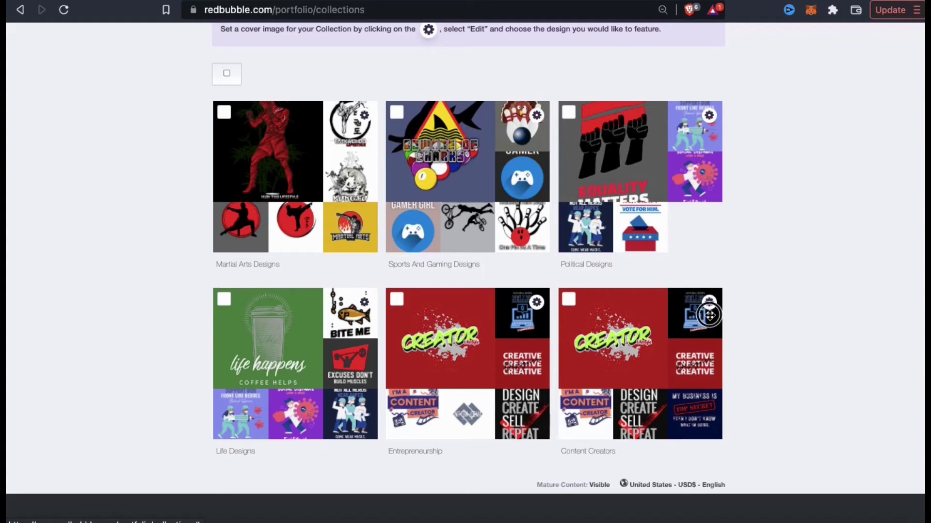
{"action": "left_click_drag", "start_coordinate": [710, 315], "coordinate": [325, 124]}
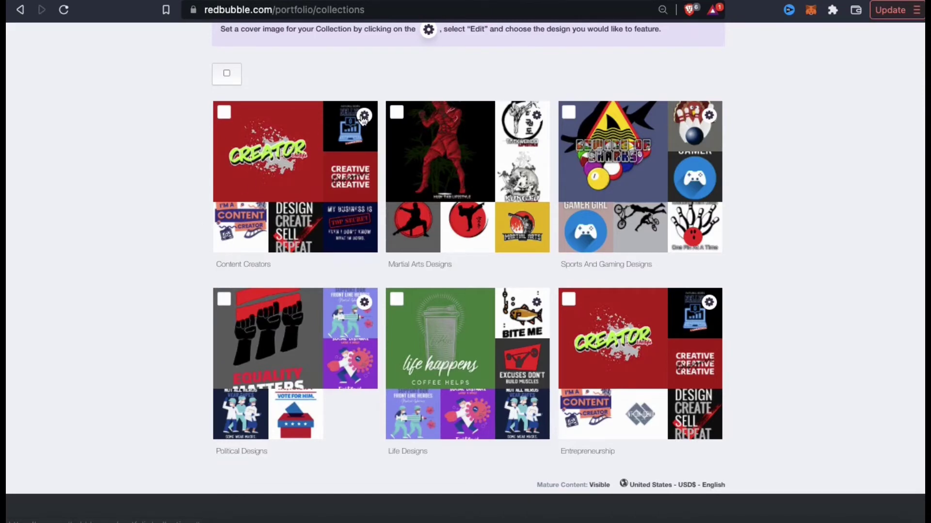
Step: Retitle the collection 'Content Creators & Designers', add a description ending 'collection is for you!', and save
{"action": "left_click", "coordinate": [365, 117]}
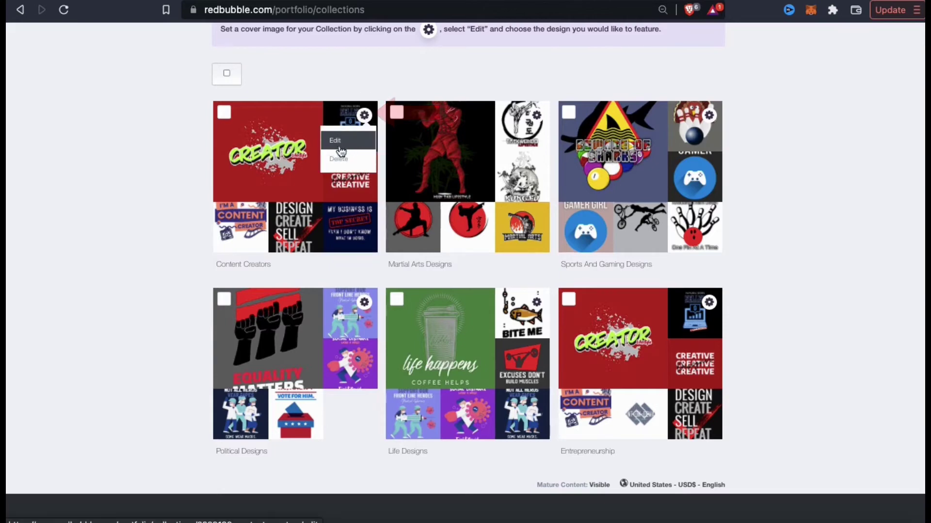
{"action": "left_click", "coordinate": [344, 146]}
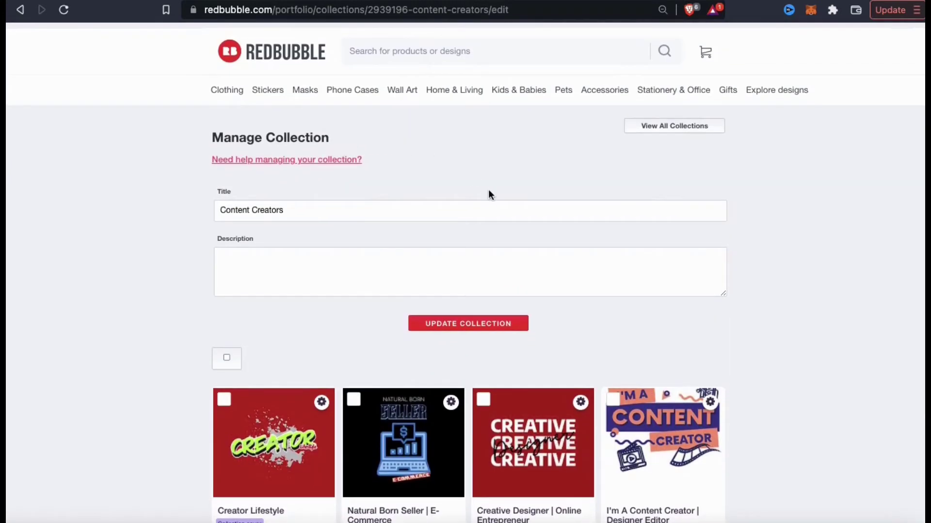
{"action": "left_click", "coordinate": [486, 204]}
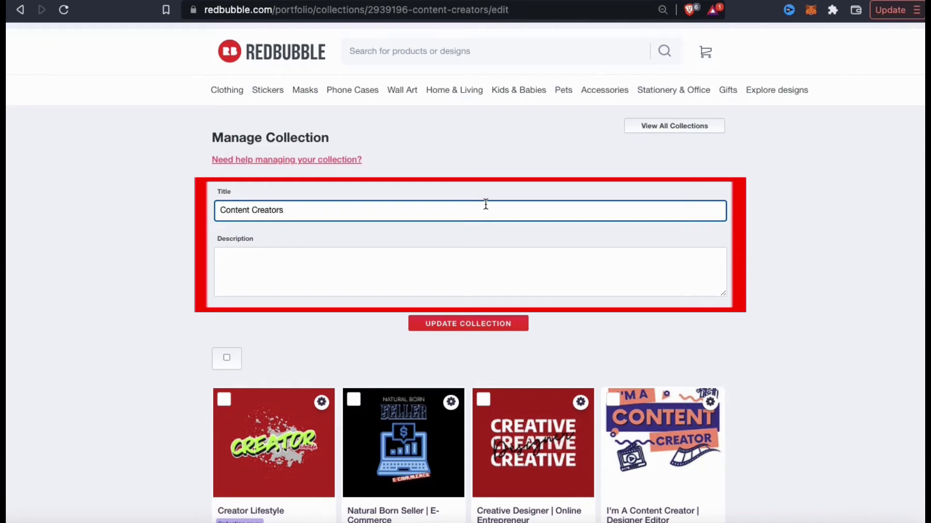
{"action": "type", "text": "&"}
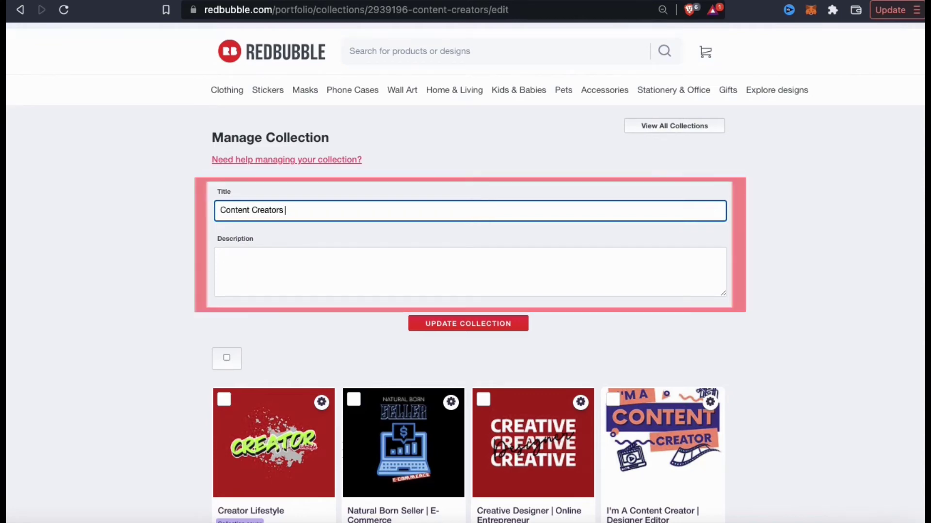
{"action": "type", "text": " Design"}
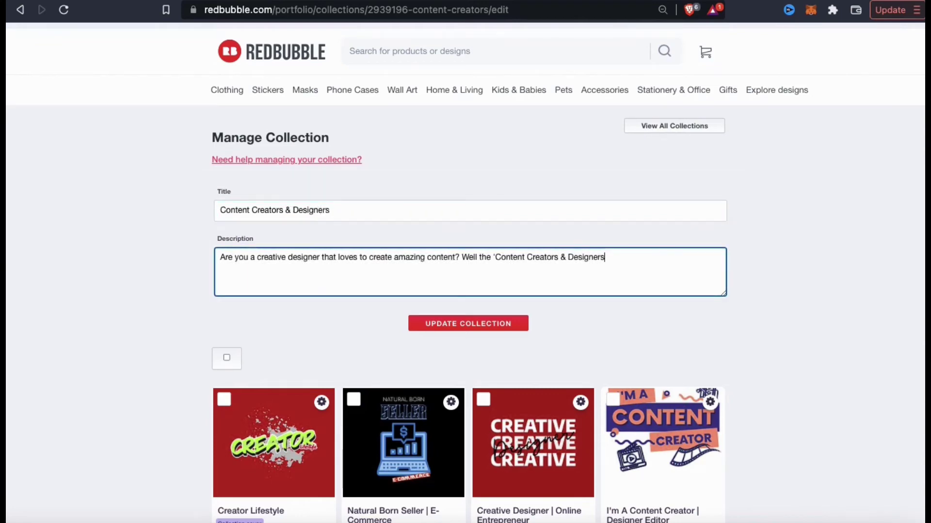
{"action": "type", "text": "' collection is for you!"}
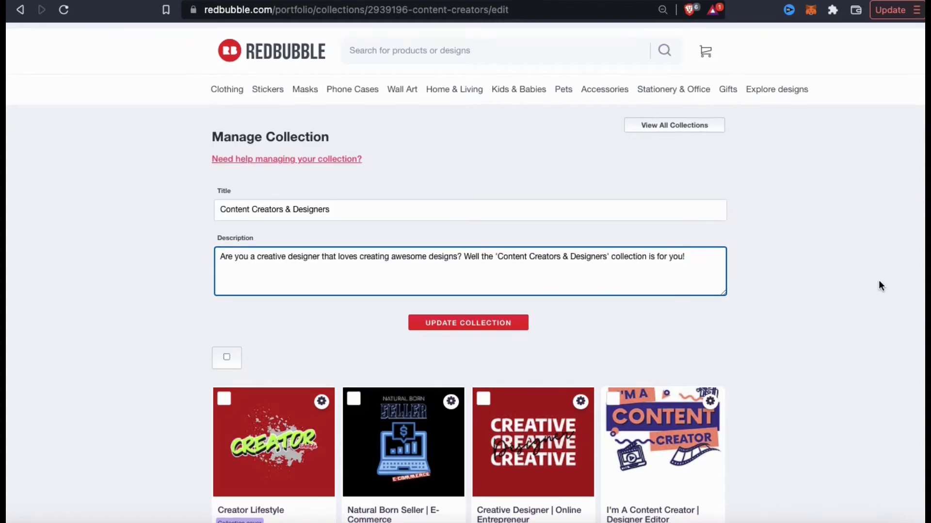
{"action": "left_click", "coordinate": [879, 283]}
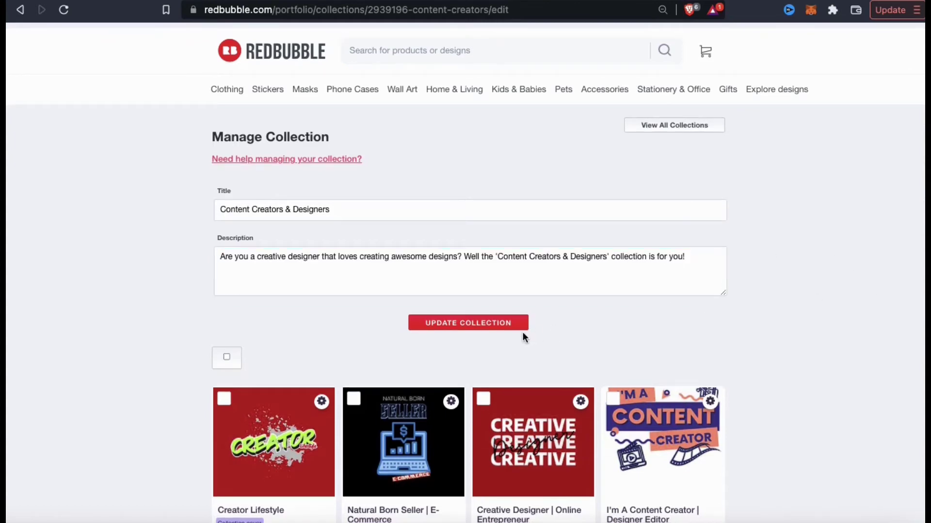
{"action": "left_click", "coordinate": [465, 324]}
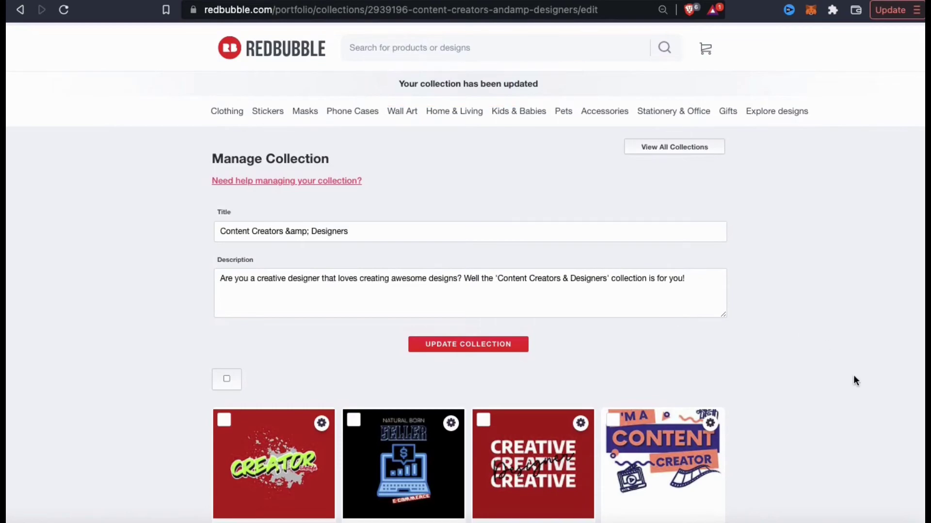
Step: Set 'Create Something (Ctrl+N) | Creative Designer' as the cover, replacing Creator Lifestyle
{"action": "scroll", "coordinate": [854, 381], "scroll_direction": "down", "scroll_amount": 5}
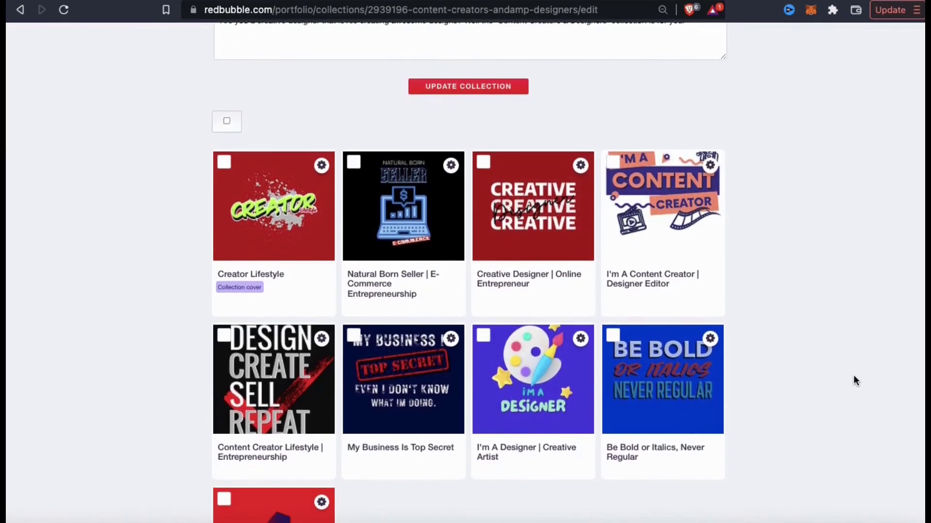
{"action": "scroll", "coordinate": [854, 379], "scroll_direction": "down", "scroll_amount": 2}
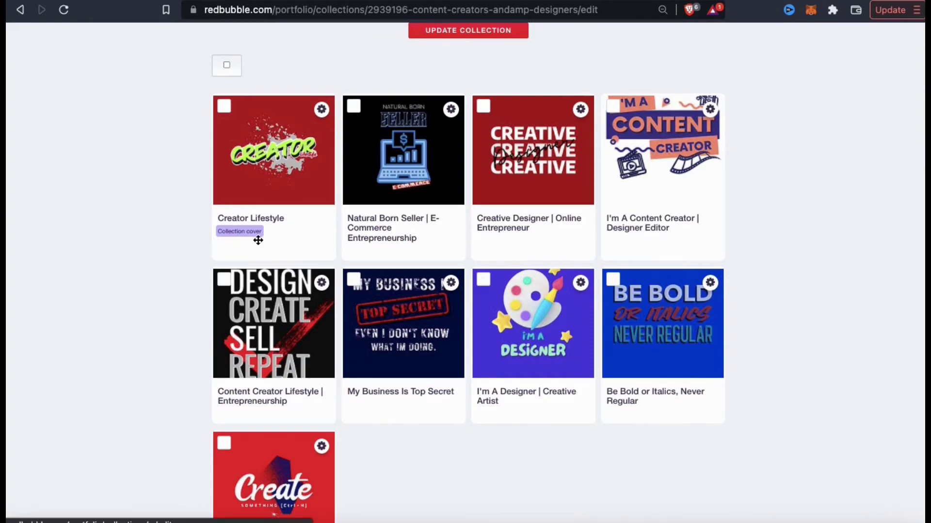
{"action": "scroll", "coordinate": [308, 319], "scroll_direction": "down", "scroll_amount": 3}
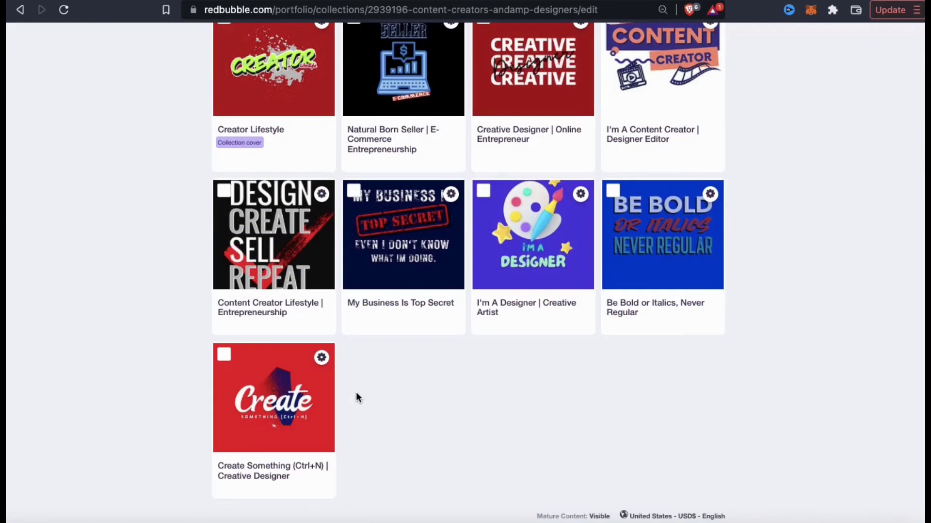
{"action": "left_click", "coordinate": [322, 359]}
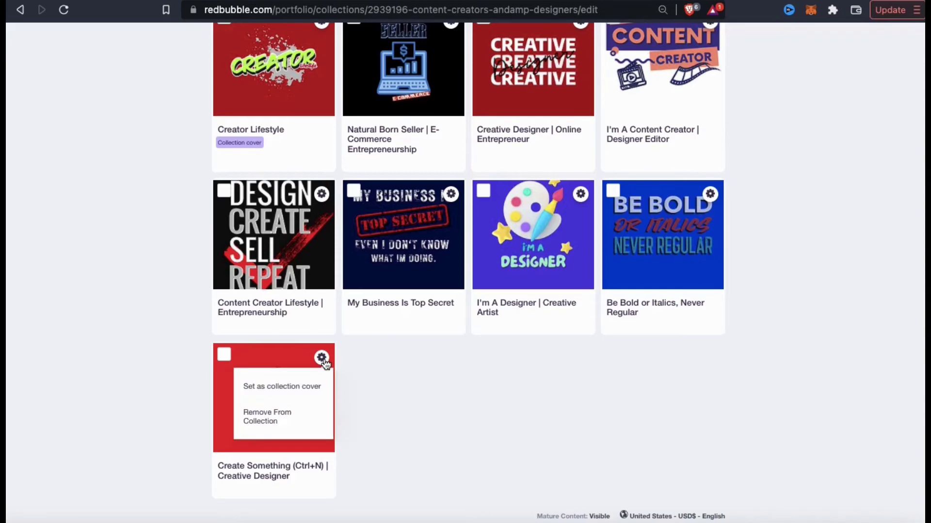
{"action": "left_click", "coordinate": [319, 388]}
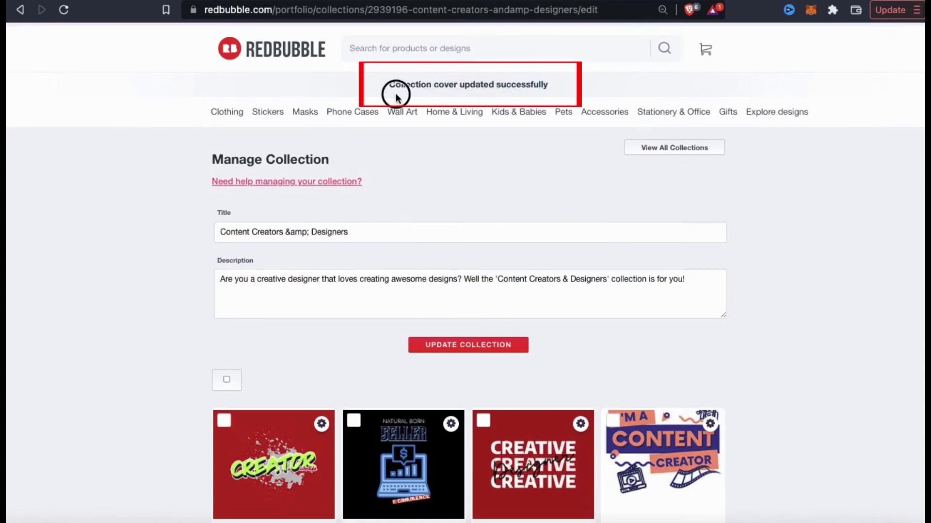
{"action": "scroll", "coordinate": [228, 469], "scroll_direction": "down", "scroll_amount": 10}
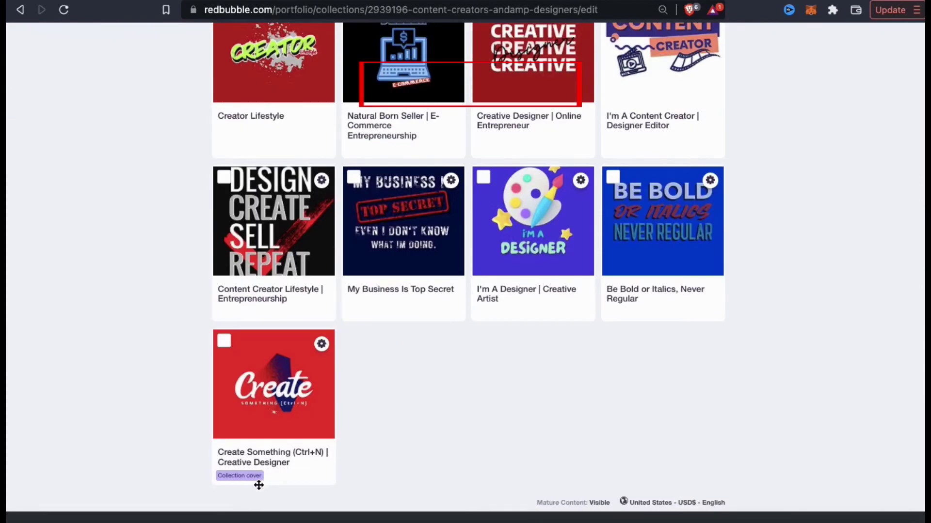
{"action": "scroll", "coordinate": [159, 417], "scroll_direction": "up", "scroll_amount": 3}
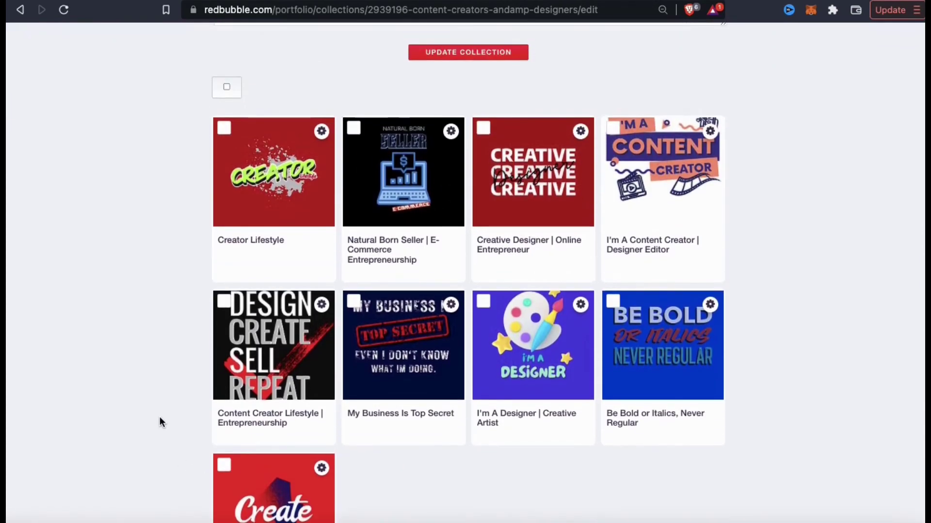
{"action": "scroll", "coordinate": [159, 417], "scroll_direction": "down", "scroll_amount": 1}
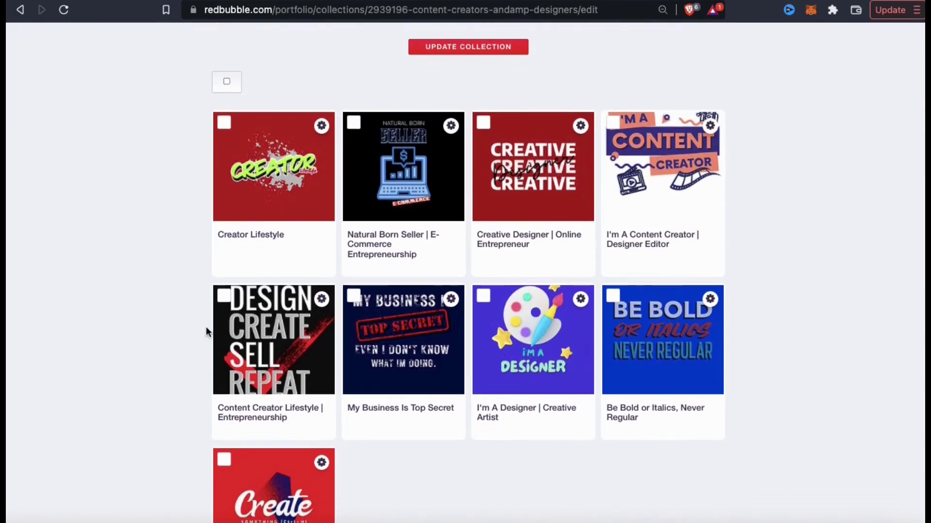
{"action": "left_click", "coordinate": [224, 298]}
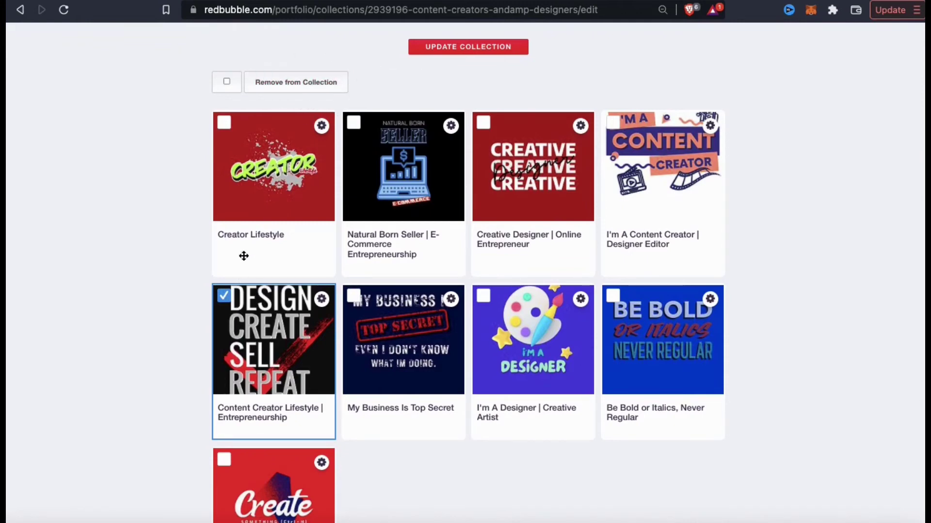
{"action": "left_click", "coordinate": [224, 300]}
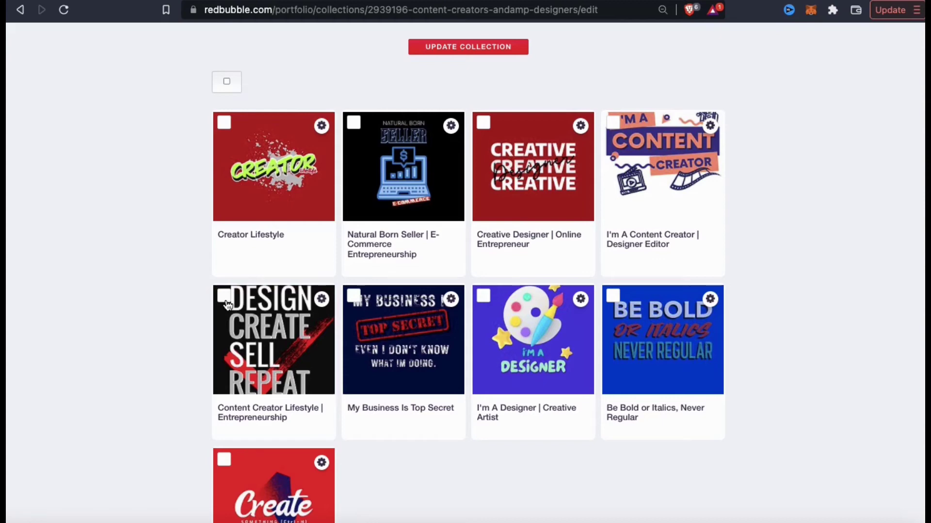
{"action": "left_click", "coordinate": [323, 302]}
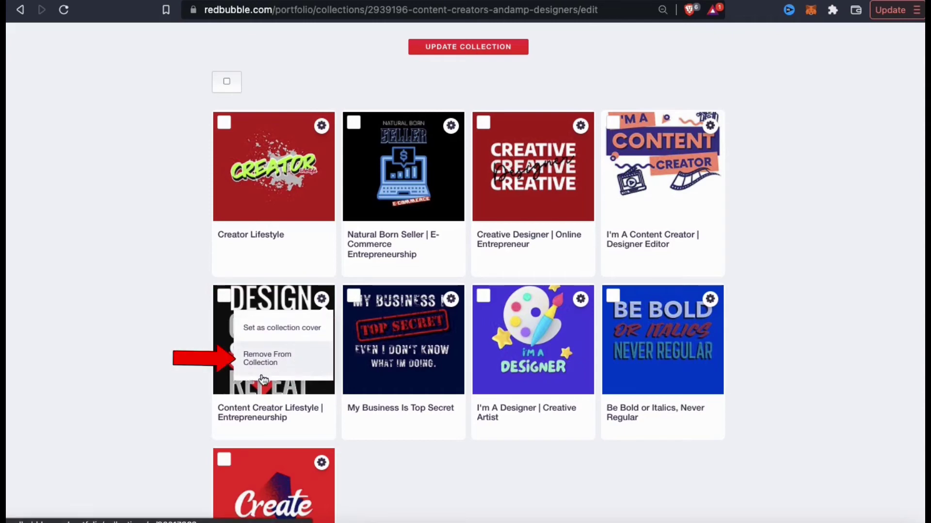
{"action": "left_click", "coordinate": [166, 294]}
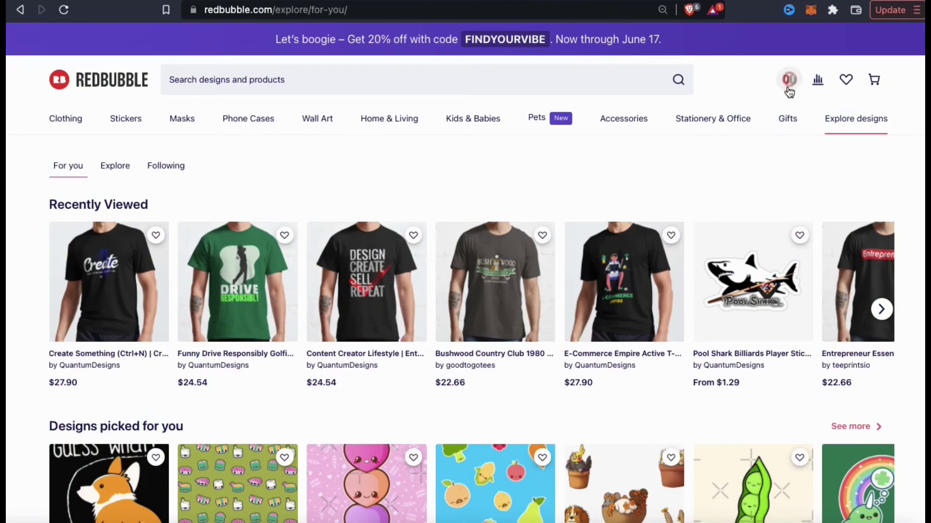
{"action": "left_click", "coordinate": [787, 90]}
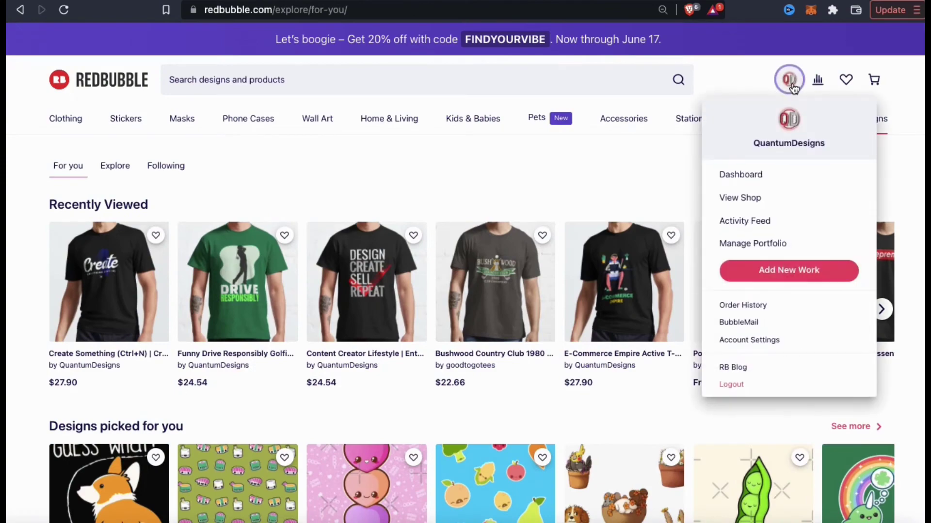
Step: Open the public shop page from the account menu
{"action": "left_click", "coordinate": [767, 199]}
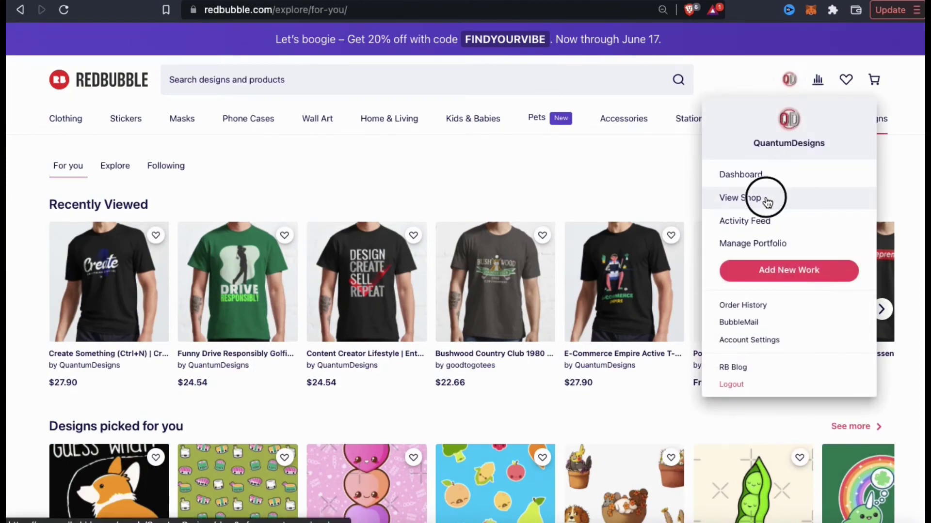
{"action": "scroll", "coordinate": [906, 358], "scroll_direction": "down", "scroll_amount": 2}
{"action": "scroll", "coordinate": [908, 360], "scroll_direction": "down", "scroll_amount": 6}
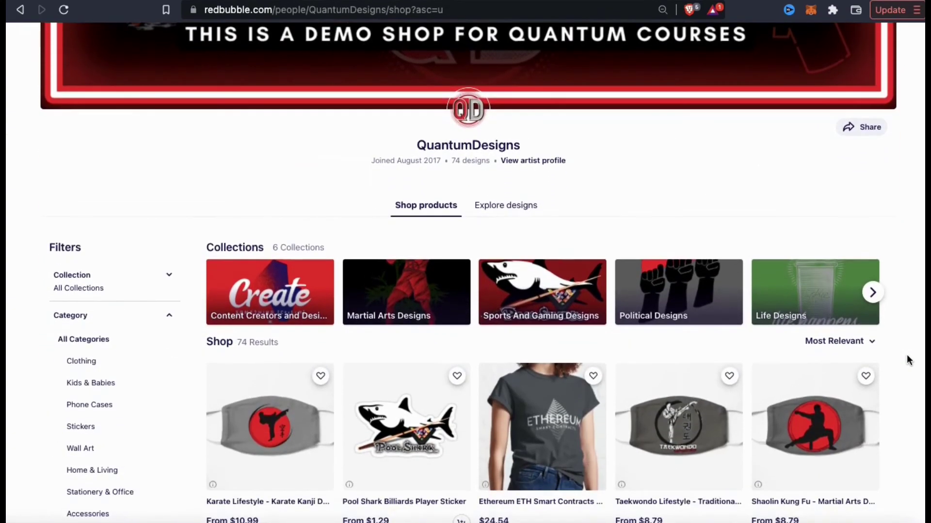
{"action": "scroll", "coordinate": [908, 358], "scroll_direction": "down", "scroll_amount": 1}
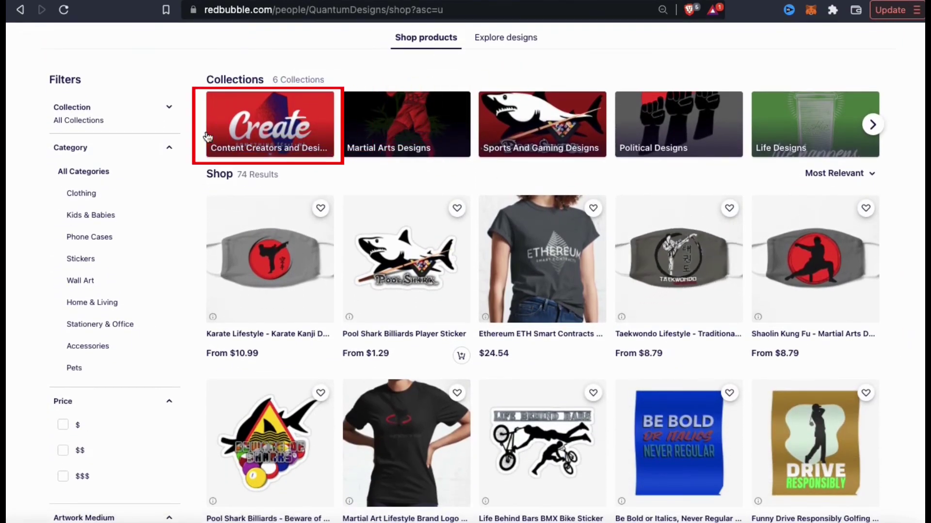
Step: Filter the shop to the Content Creators and Designers collection's products
{"action": "left_click", "coordinate": [169, 111]}
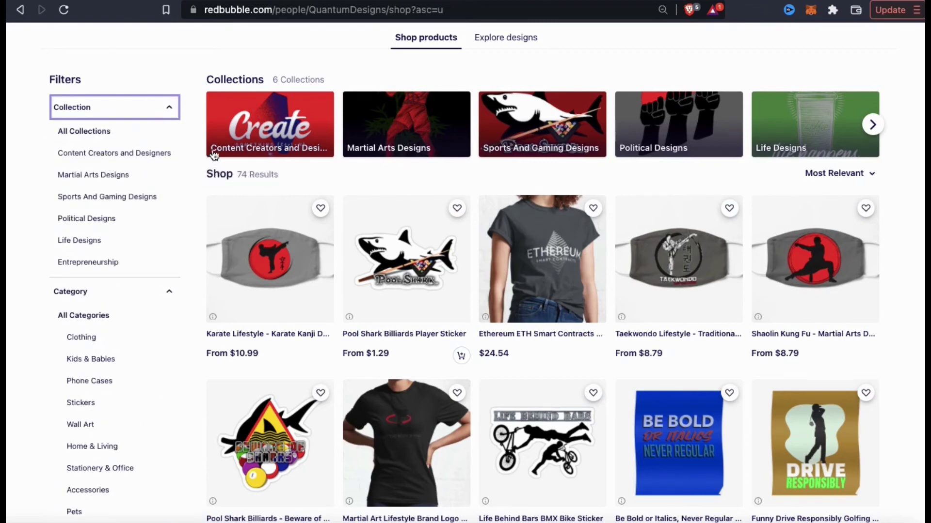
{"action": "left_click", "coordinate": [267, 144]}
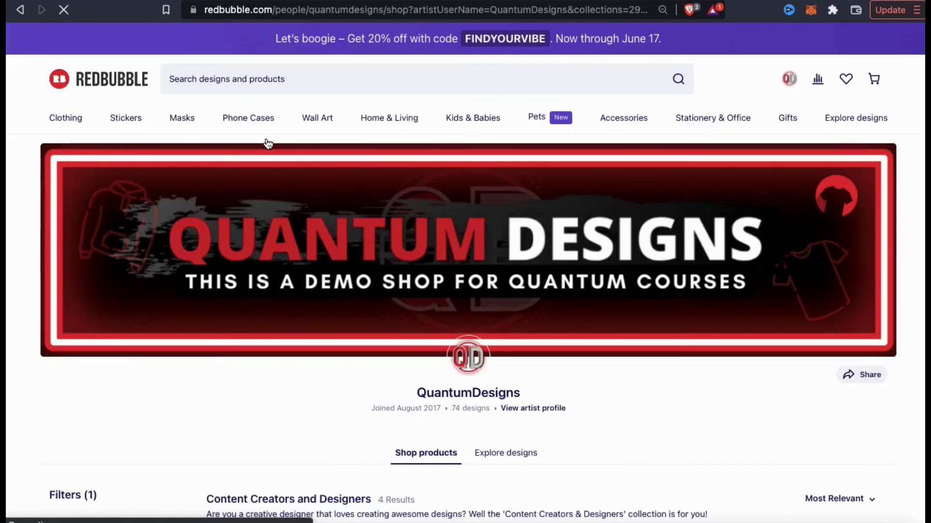
{"action": "scroll", "coordinate": [911, 241], "scroll_direction": "down", "scroll_amount": 9}
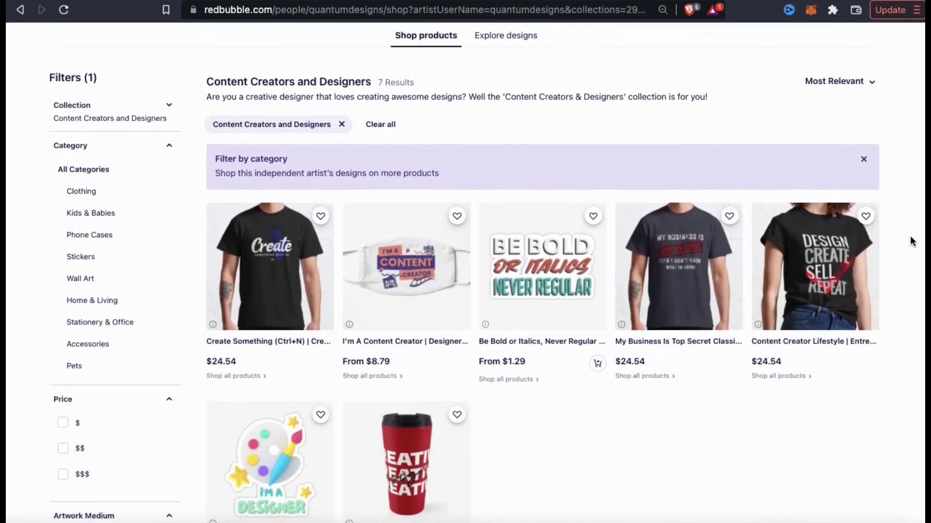
{"action": "scroll", "coordinate": [912, 241], "scroll_direction": "down", "scroll_amount": 2}
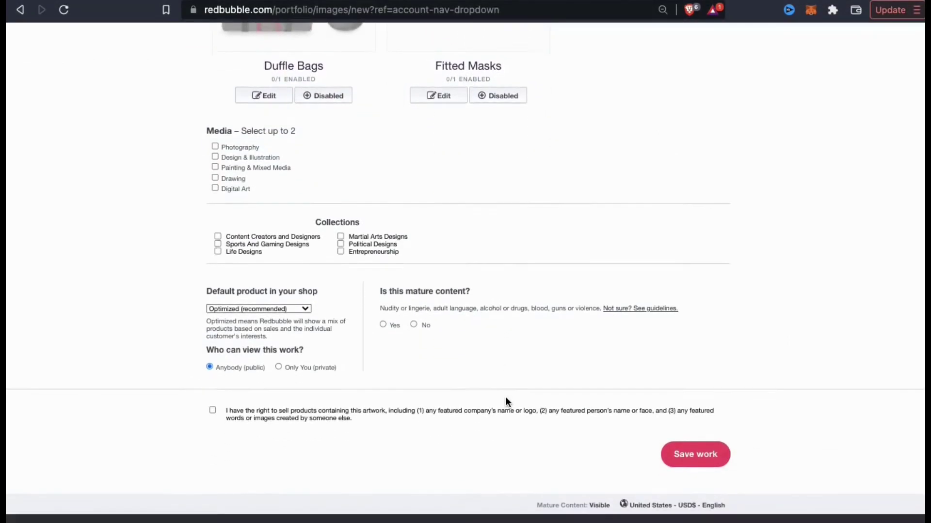
Step: Save the new work to the Content Creators and Designers collection, marked not mature with selling rights confirmed
{"action": "scroll", "coordinate": [506, 401], "scroll_direction": "down", "scroll_amount": 2}
{"action": "scroll", "coordinate": [505, 401], "scroll_direction": "up", "scroll_amount": 1}
{"action": "scroll", "coordinate": [505, 401], "scroll_direction": "down", "scroll_amount": 1}
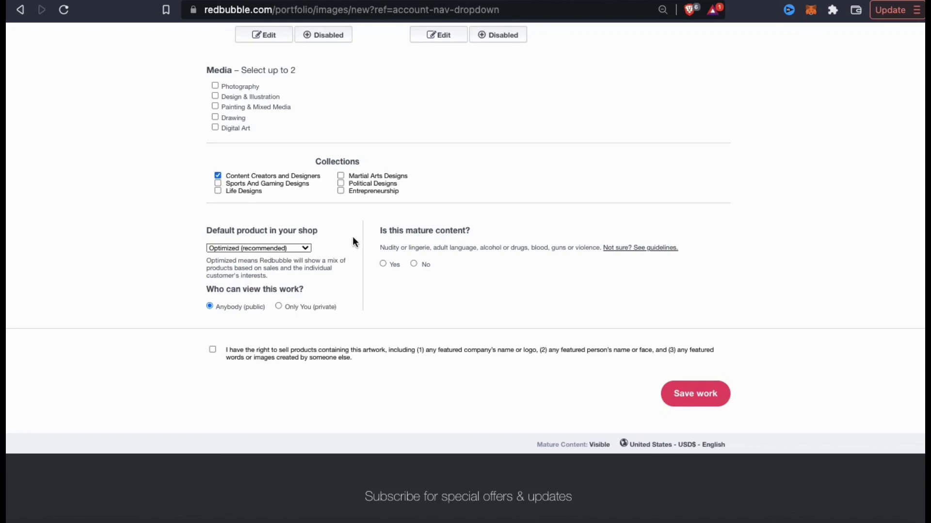
{"action": "left_click", "coordinate": [688, 394]}
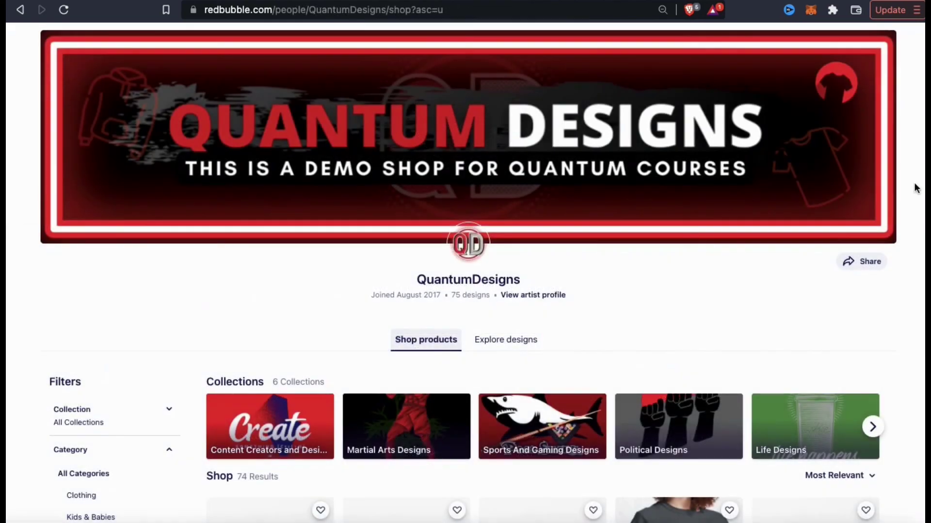